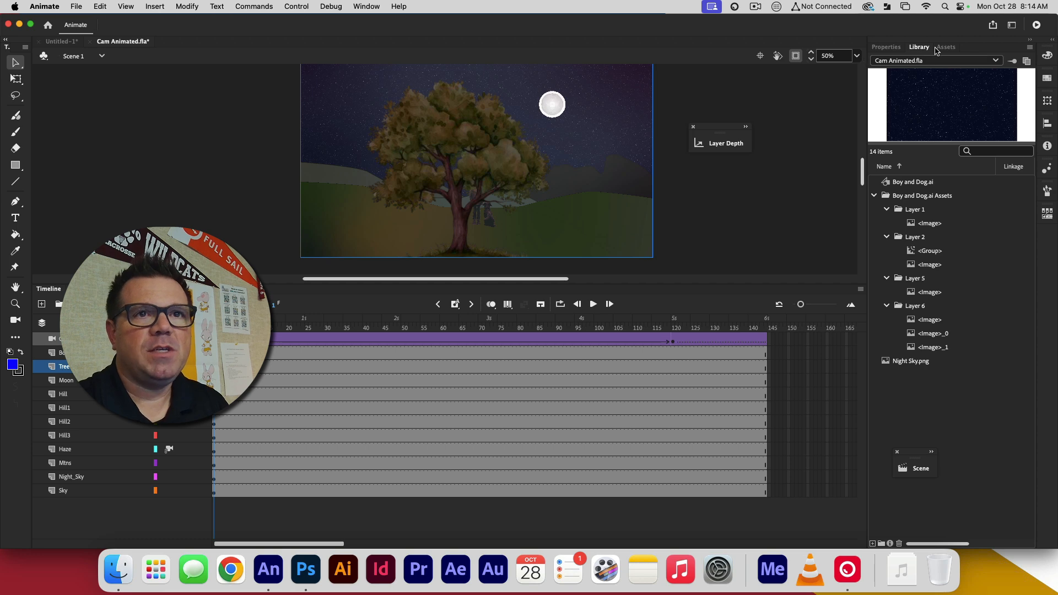
# Show the Scene panel and place it as a separate expanded floating panel just below the Layer Depth panel
pyautogui.click(364, 7)
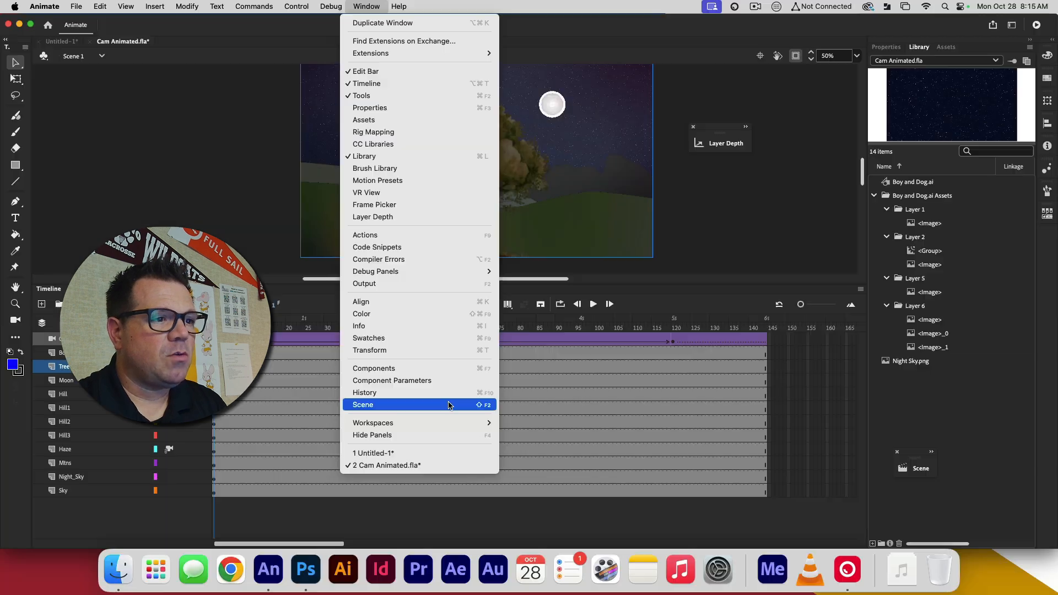
pyautogui.click(422, 408)
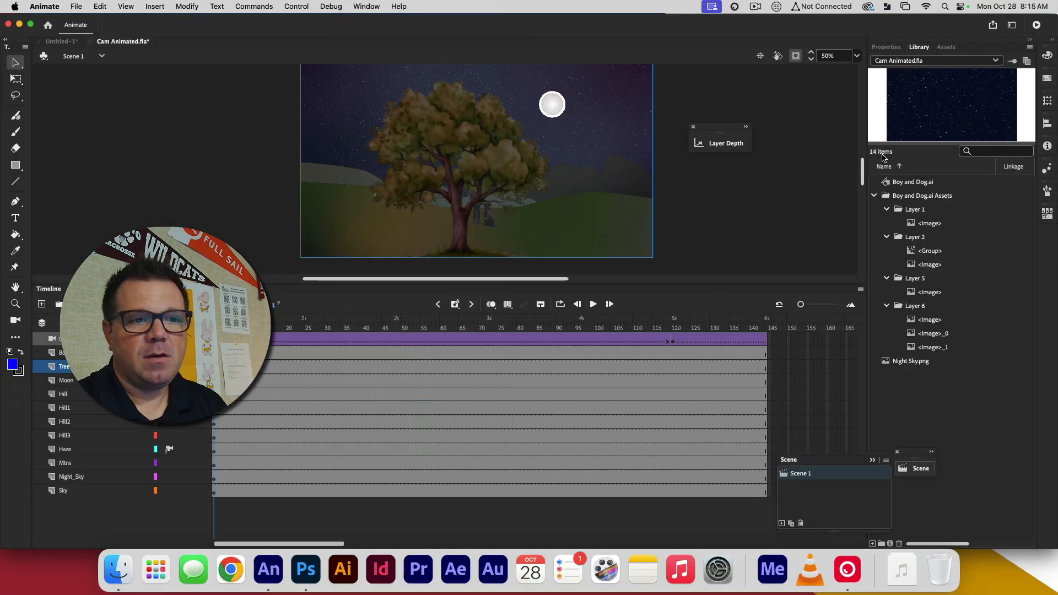
pyautogui.moveTo(816, 459); pyautogui.dragTo(749, 175)
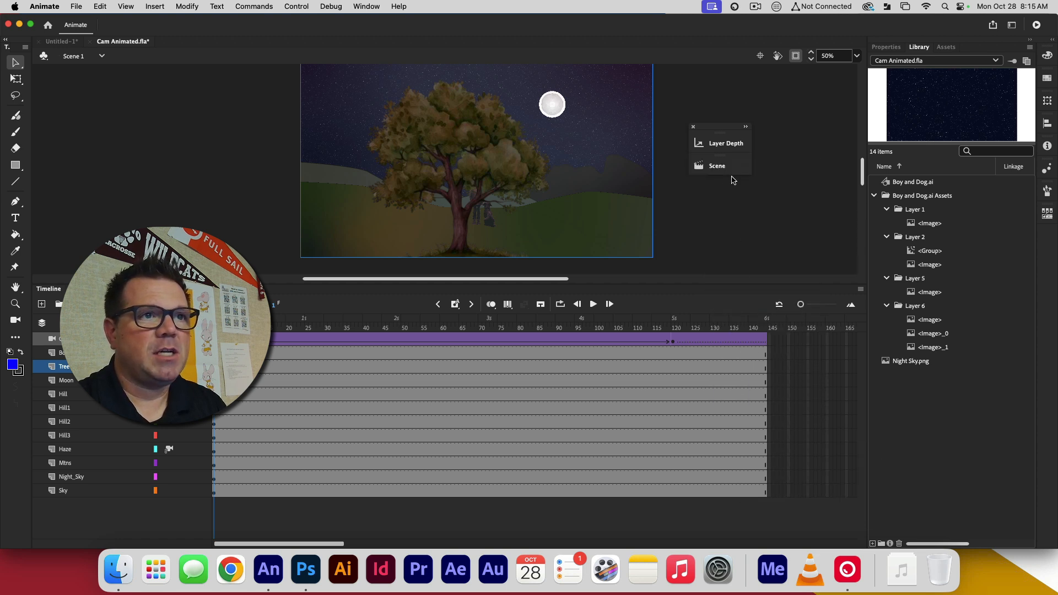
pyautogui.click(714, 174)
pyautogui.moveTo(650, 158); pyautogui.dragTo(763, 193)
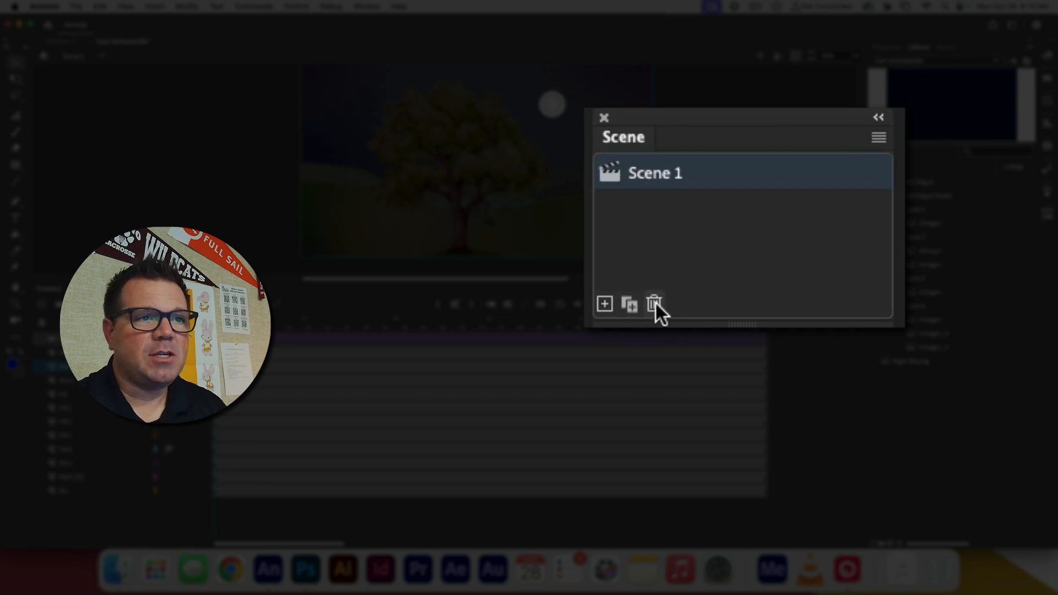
# Duplicate Scene 1 with all its layers and animation
pyautogui.click(879, 138)
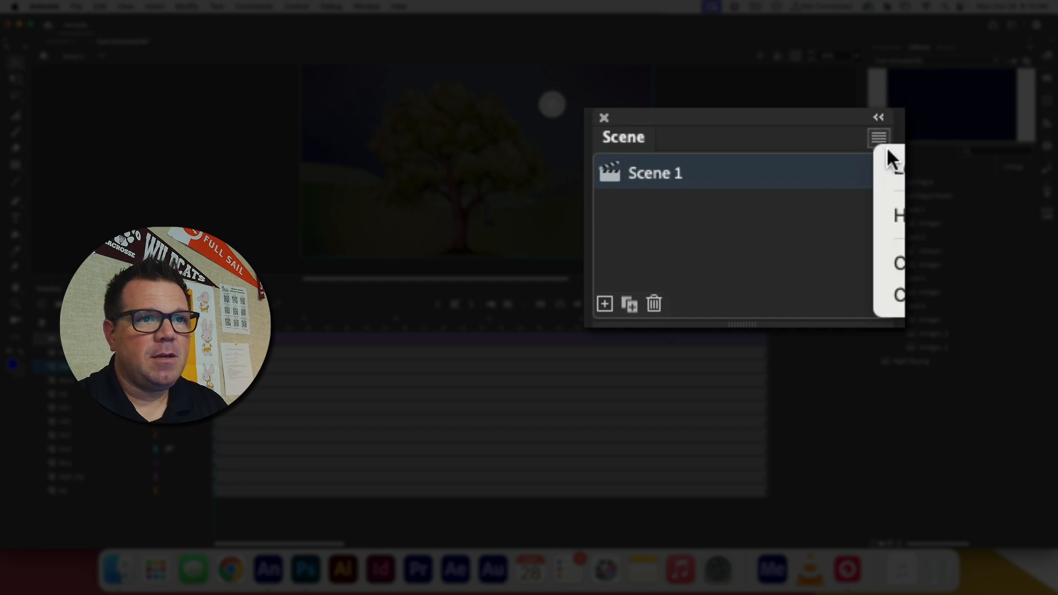
pyautogui.click(806, 240)
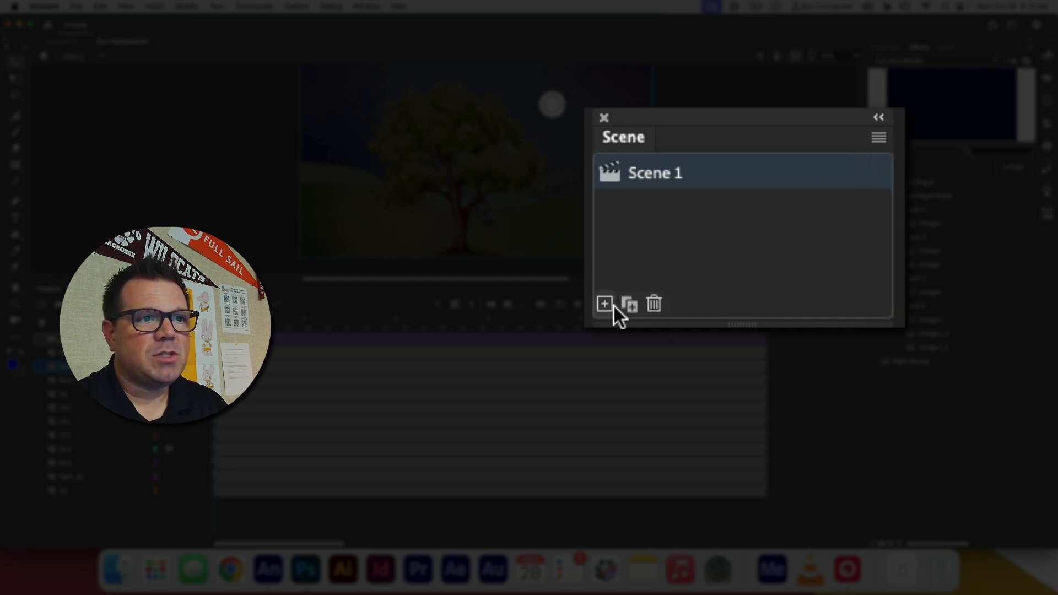
pyautogui.click(630, 307)
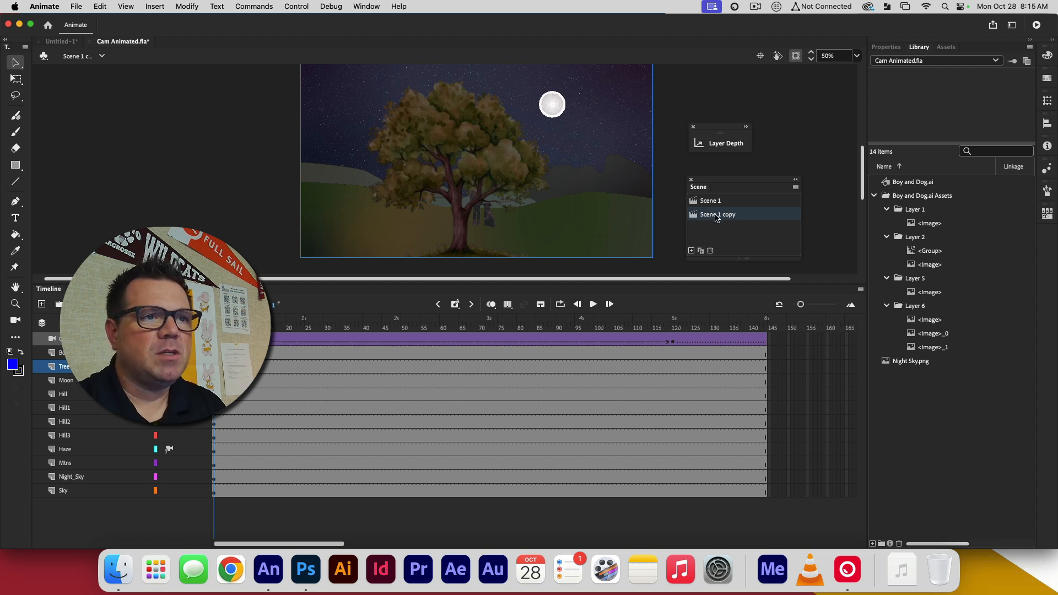
# Rename the duplicated scene as Moon Set and the original Scene 1 as Opening
pyautogui.doubleClick(716, 217)
pyautogui.write('Moon Set')
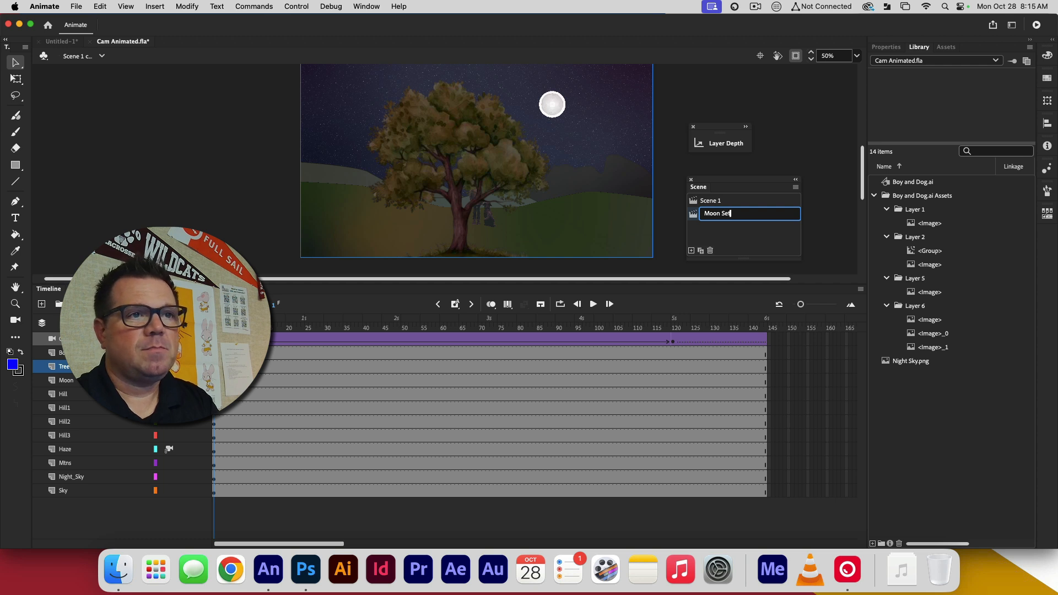
pyautogui.press('Return')
pyautogui.doubleClick(710, 201)
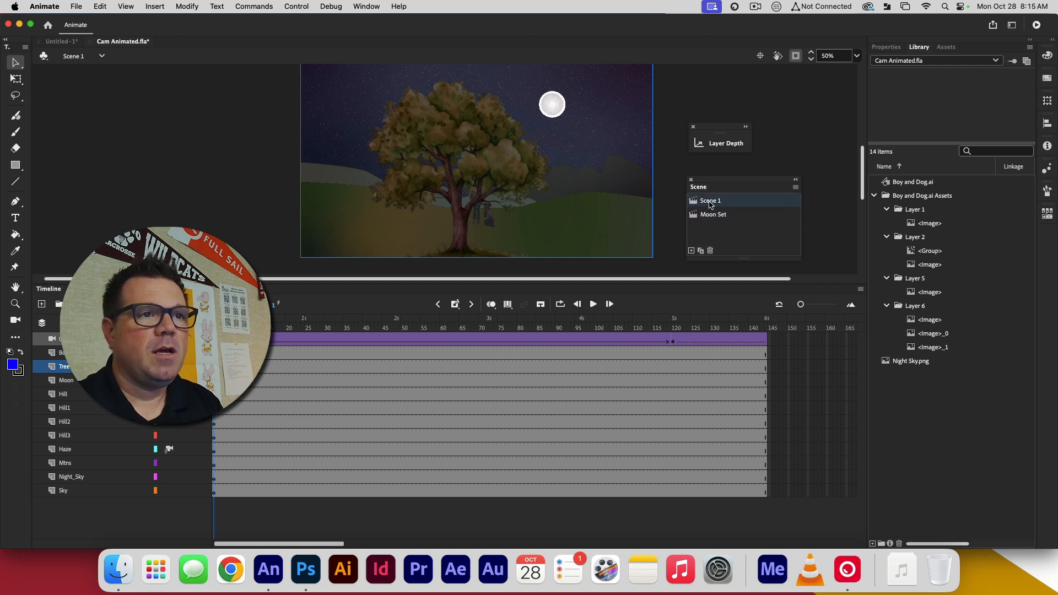
pyautogui.write('Opening')
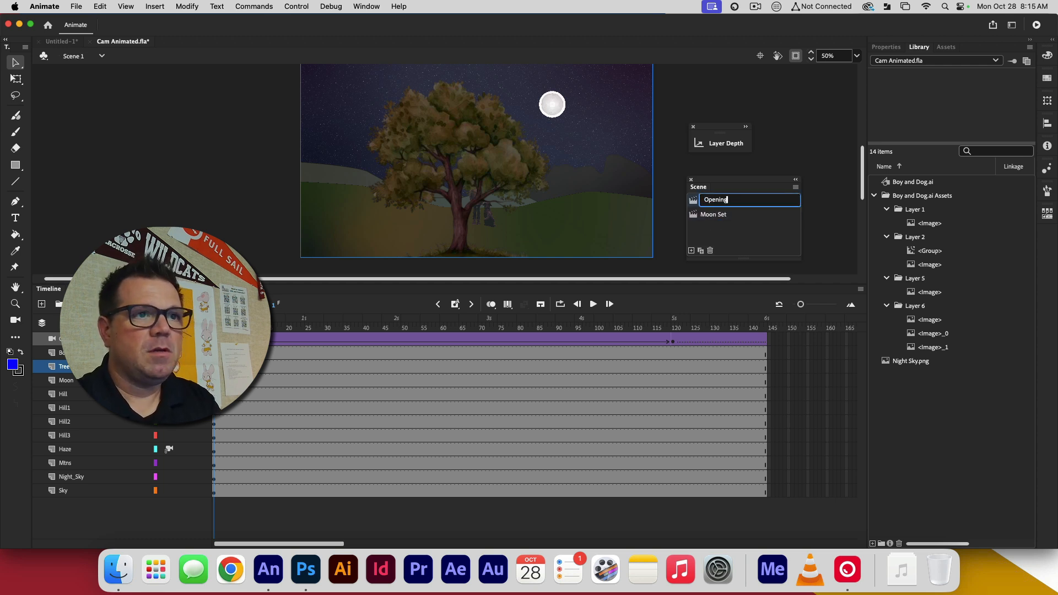
pyautogui.press('Return')
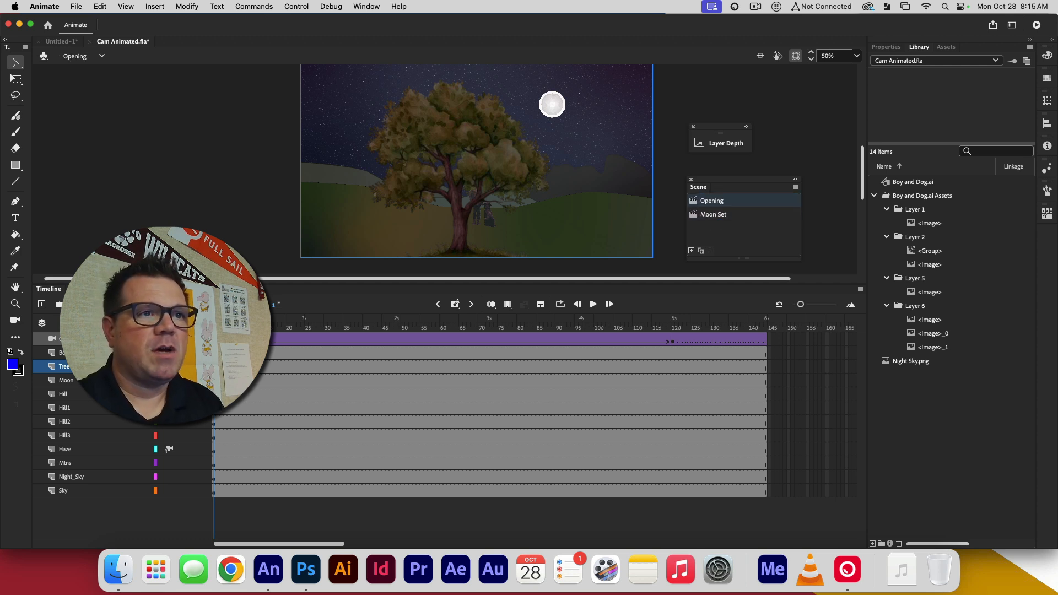
# Switch between the Opening and Moon Set scenes, ending with Moon Set as the active scene
pyautogui.click(717, 217)
pyautogui.doubleClick(696, 218)
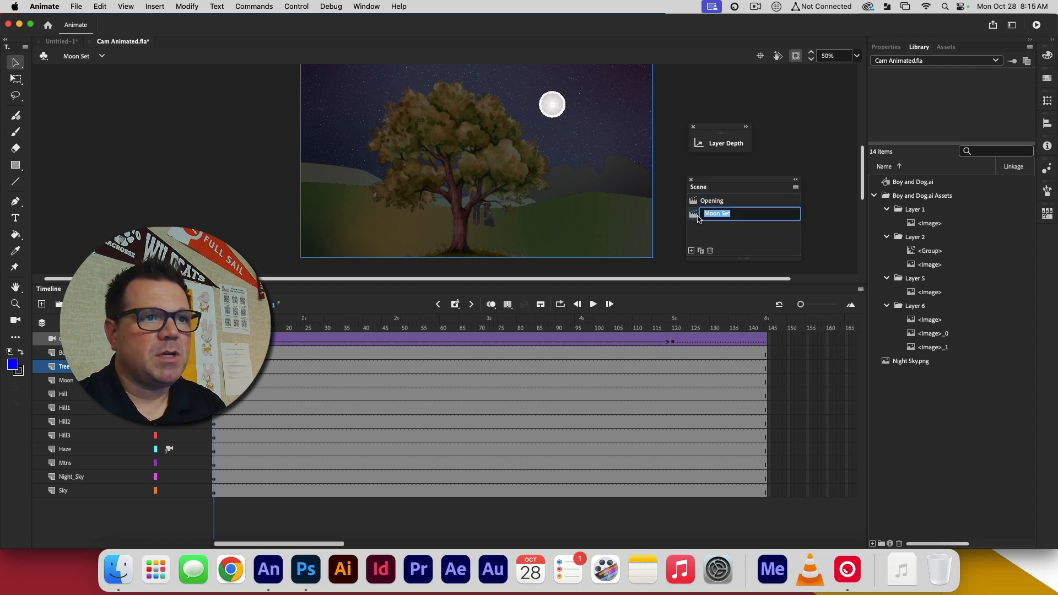
pyautogui.click(132, 83)
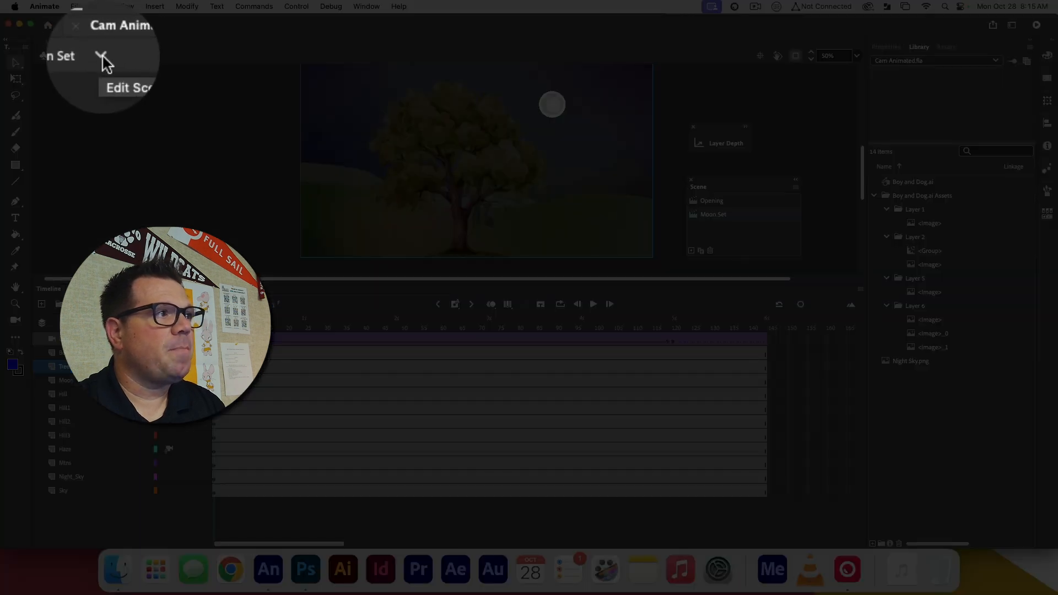
pyautogui.click(102, 57)
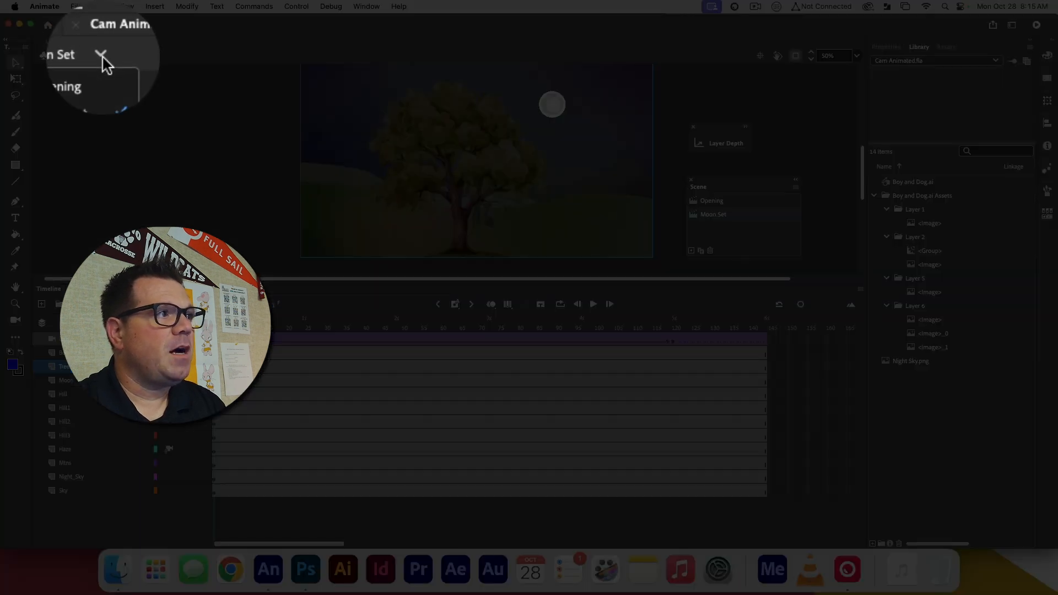
pyautogui.click(82, 74)
pyautogui.click(102, 56)
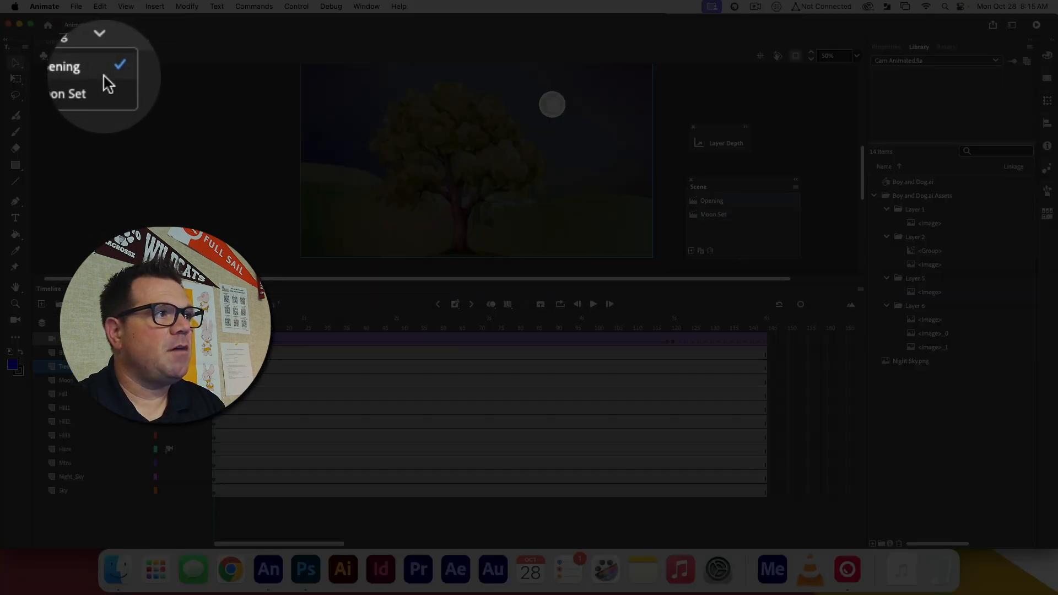
pyautogui.click(83, 86)
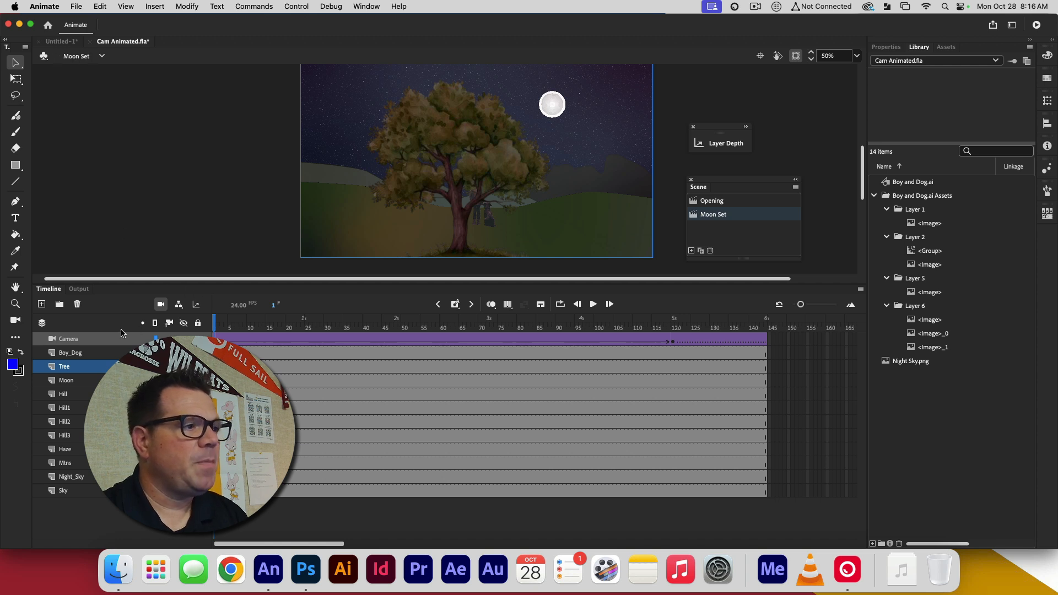
# Clear the keyframe at frame 120 on the Camera layer of the Moon Set scene
pyautogui.click(92, 341)
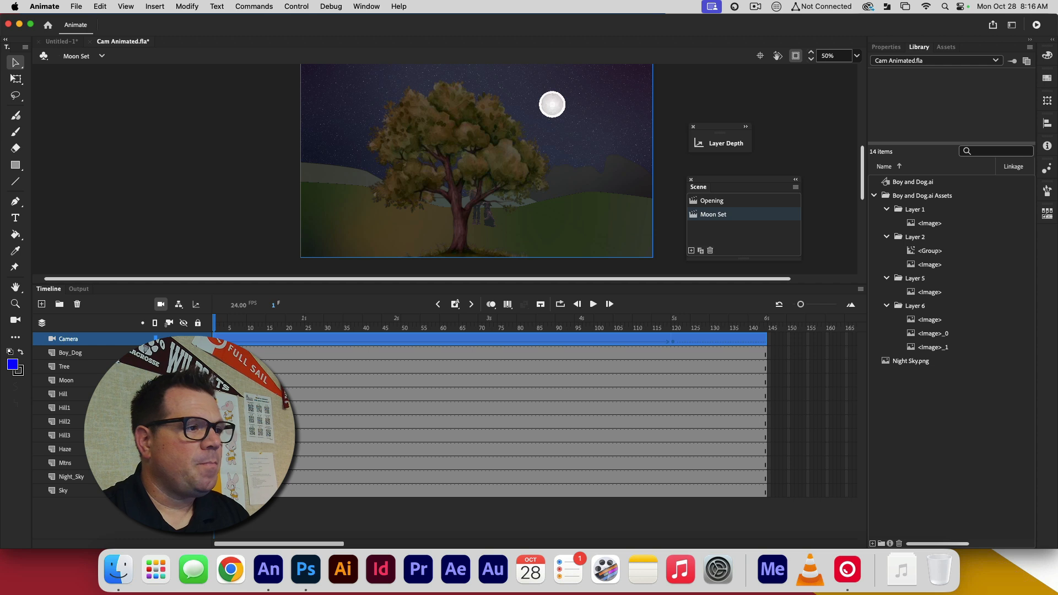
pyautogui.click(217, 338)
pyautogui.click(673, 343)
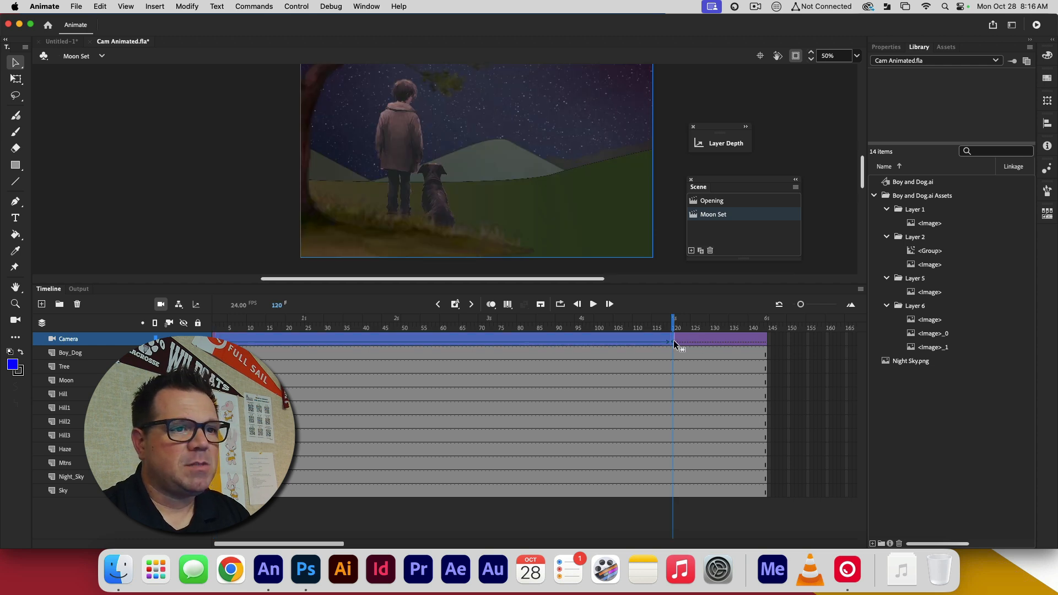
pyautogui.rightClick(676, 343)
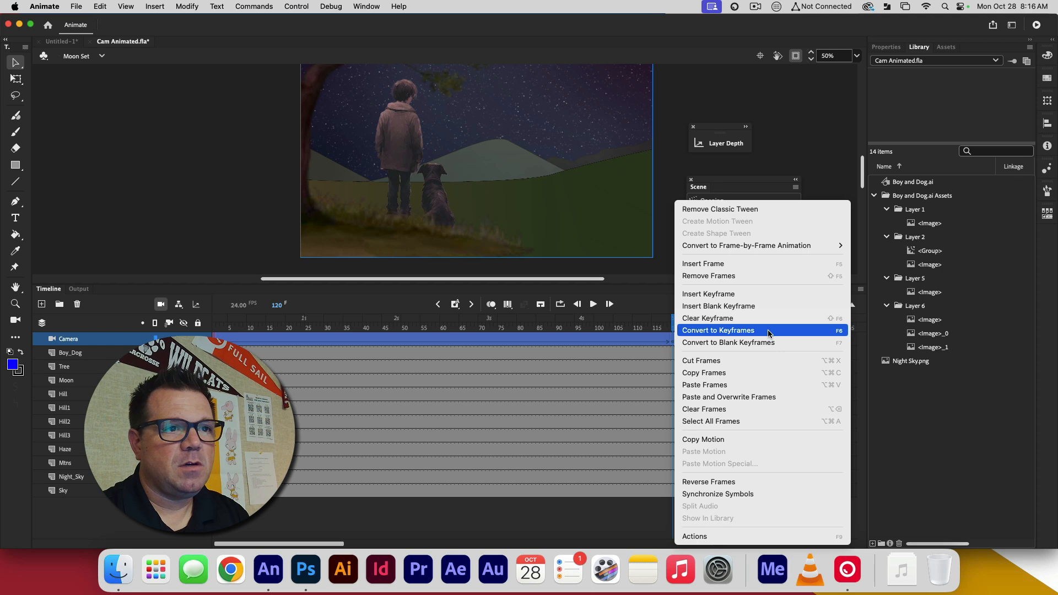
pyautogui.click(727, 333)
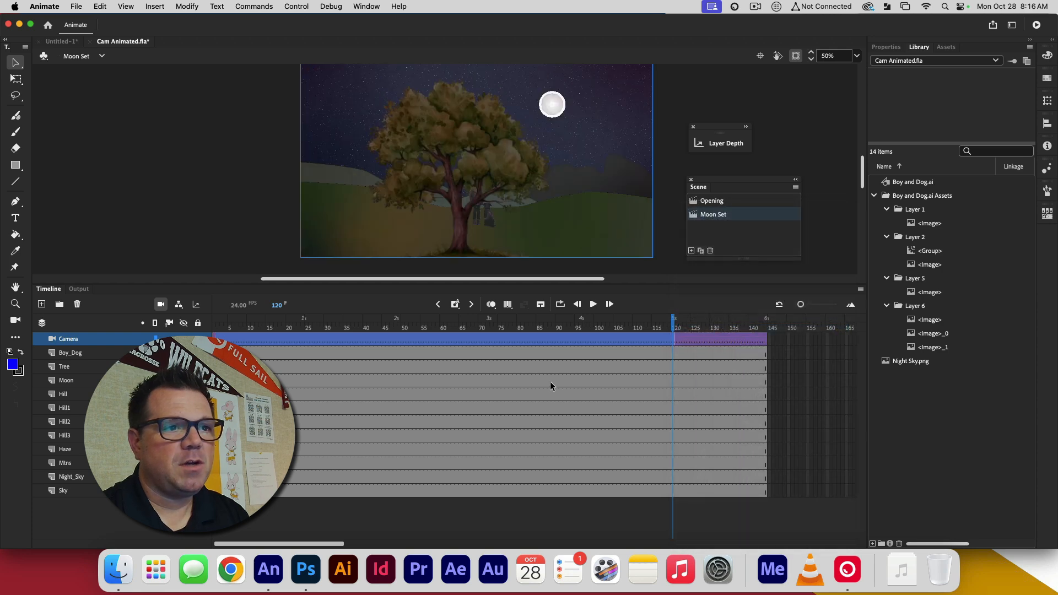
# Remove the classic tween from the Camera layer
pyautogui.rightClick(326, 340)
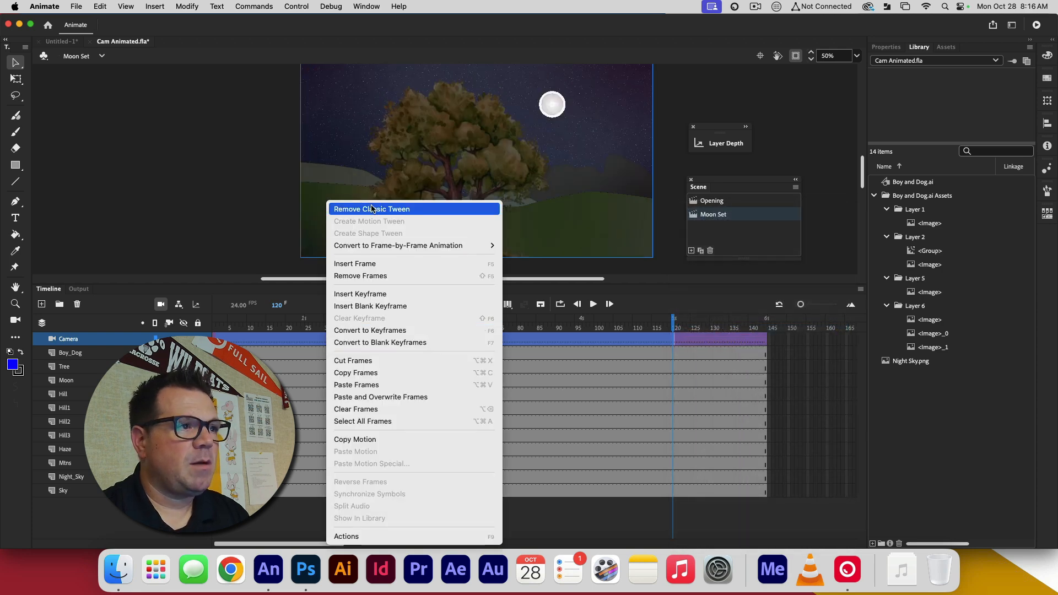
pyautogui.click(628, 302)
pyautogui.click(793, 341)
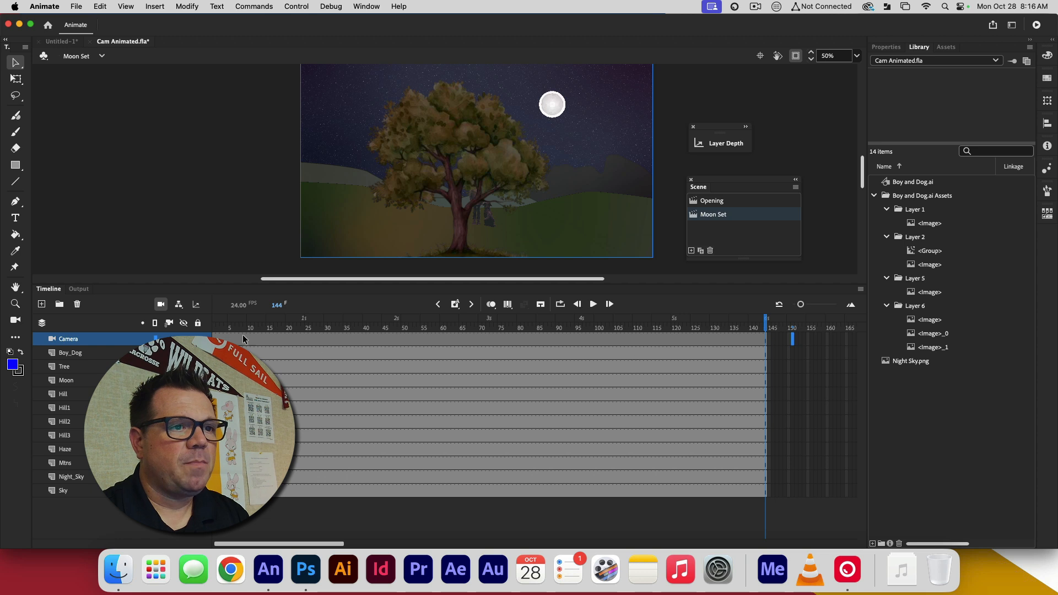
# At frame 1, zoom the camera in and pan it to frame the moon and night sky beside the treetop
pyautogui.click(215, 337)
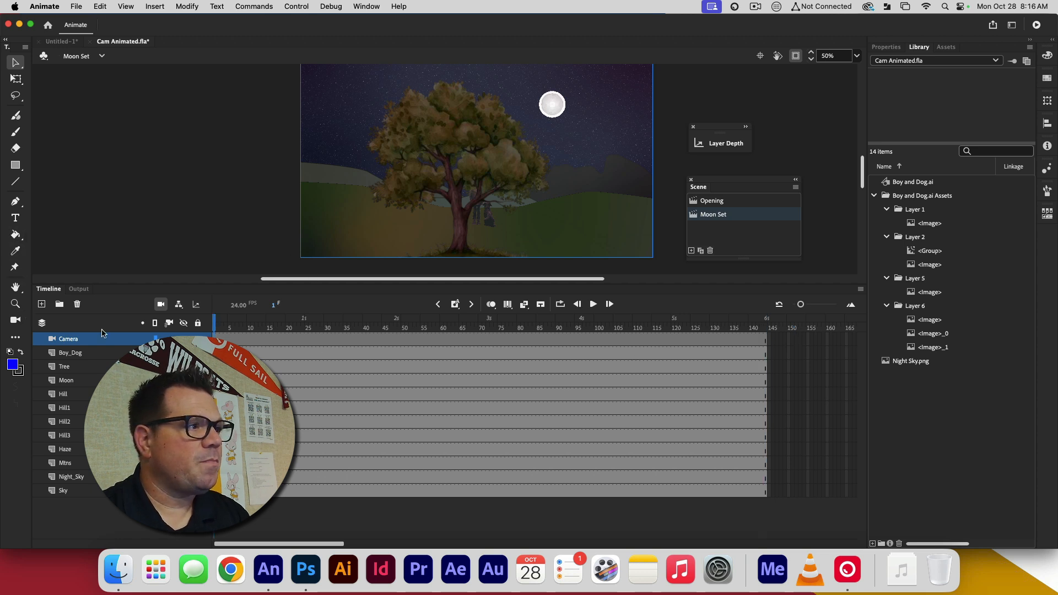
pyautogui.click(15, 321)
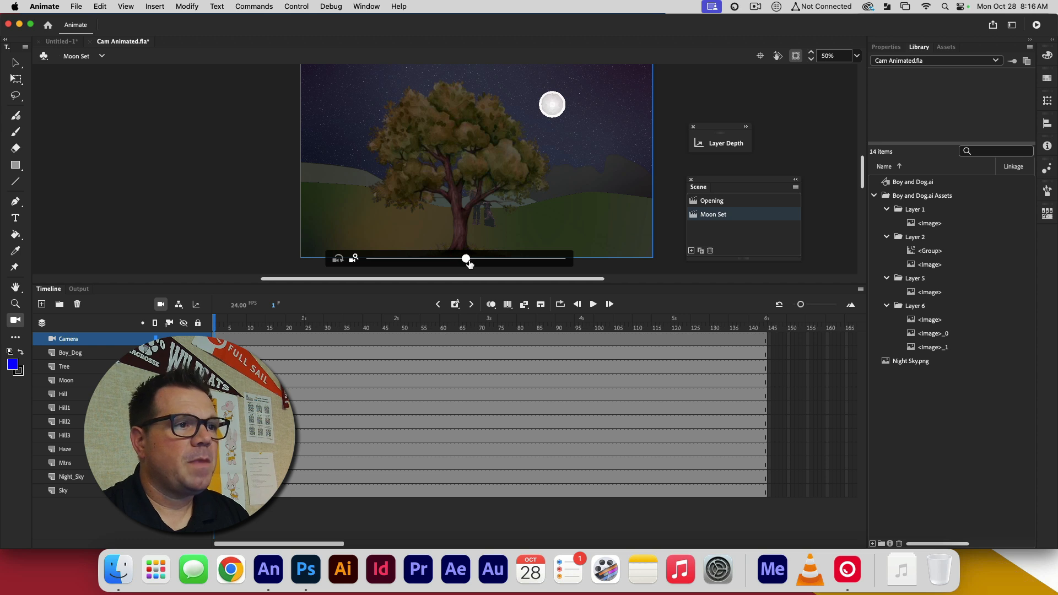
pyautogui.moveTo(469, 262); pyautogui.dragTo(555, 259)
pyautogui.moveTo(579, 159); pyautogui.dragTo(654, 116)
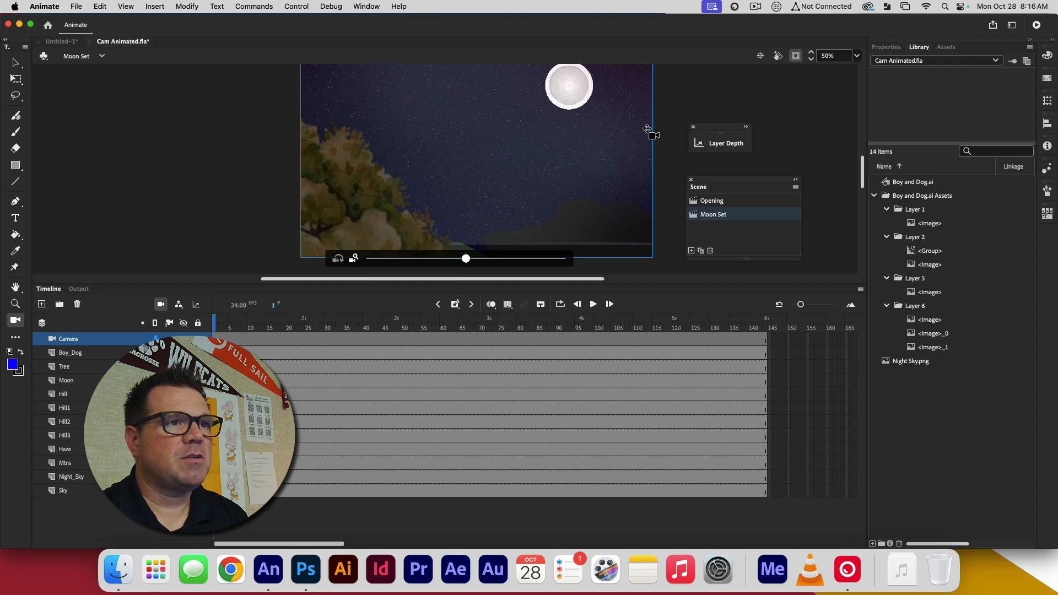
# Reduce the timeline's height and reposition the view to fit the whole stage in the work area
pyautogui.moveTo(593, 284); pyautogui.dragTo(609, 353)
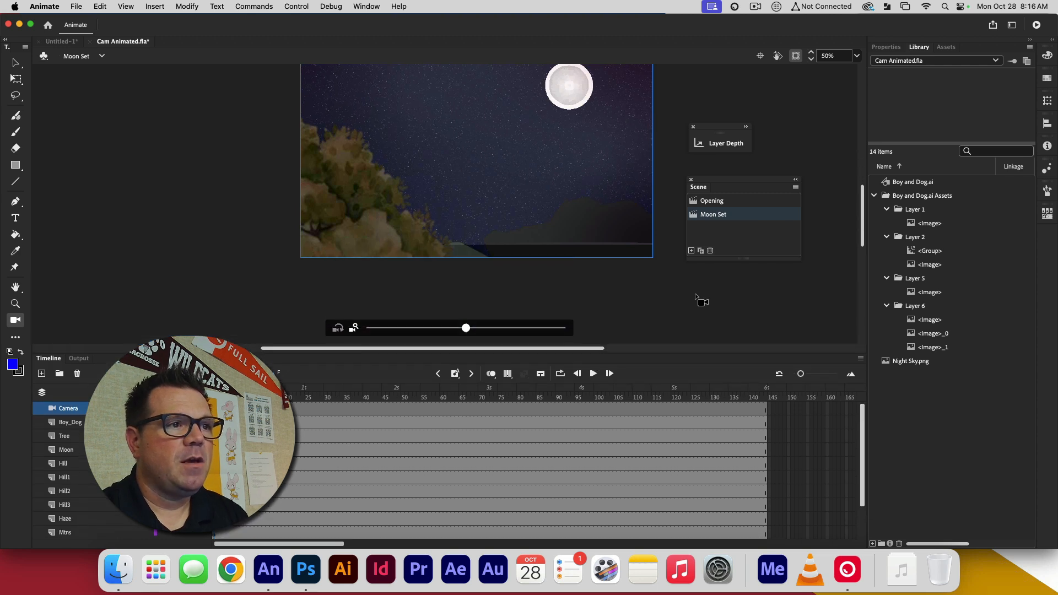
pyautogui.scroll(-4, 695, 297)
pyautogui.scroll(9, 697, 295)
pyautogui.scroll(-4, 695, 291)
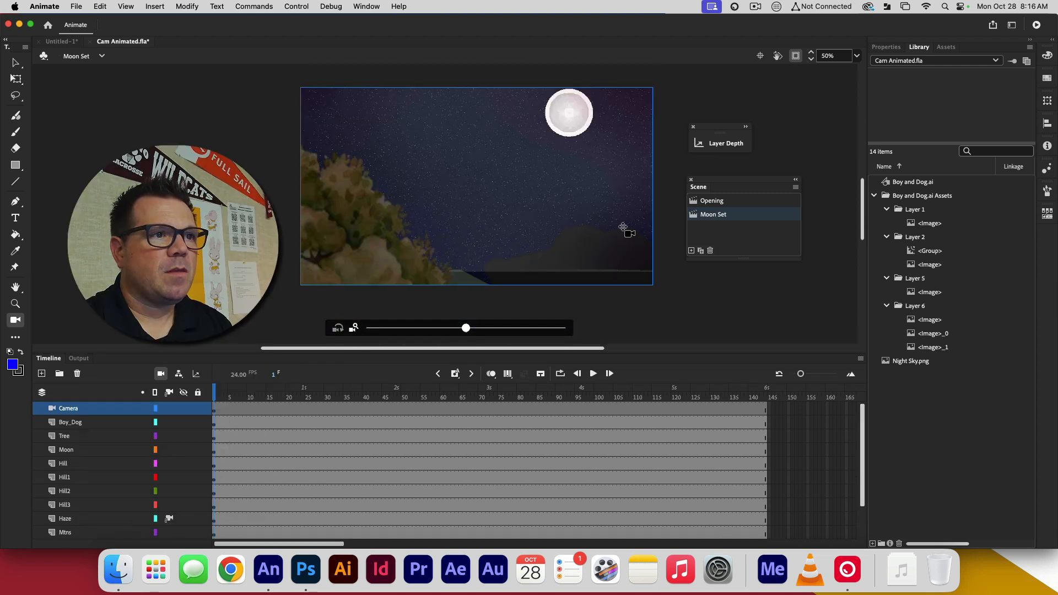
# Insert a keyframe at frame 48 on the Moon layer
pyautogui.click(68, 451)
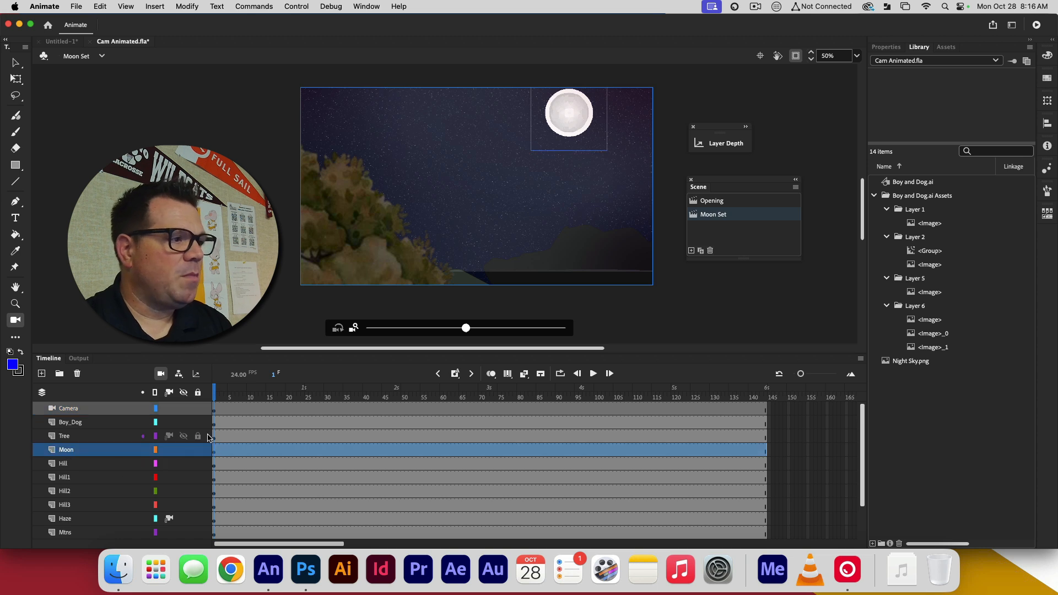
pyautogui.click(214, 452)
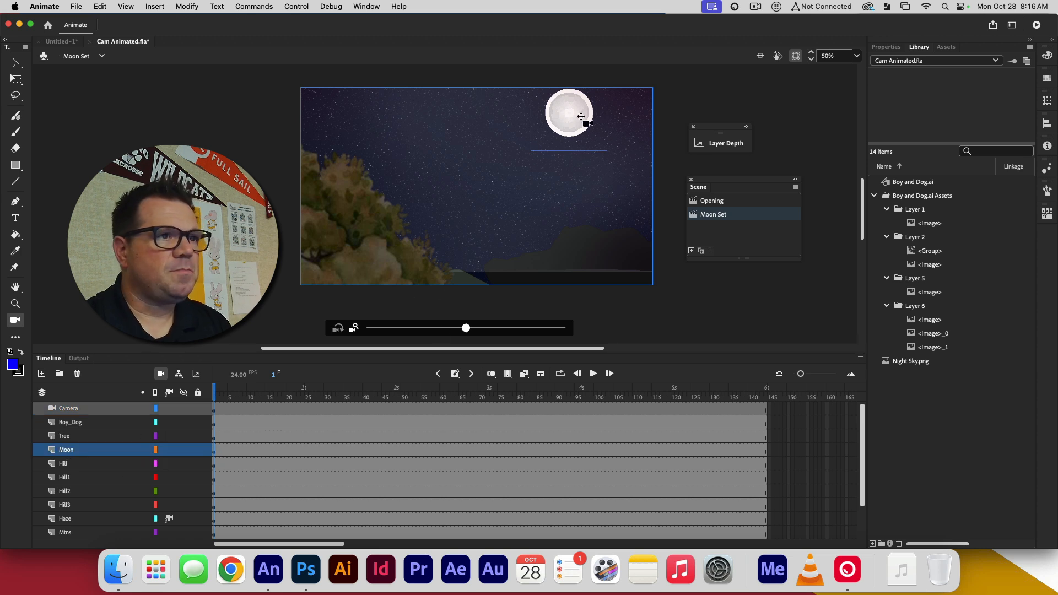
pyautogui.click(17, 63)
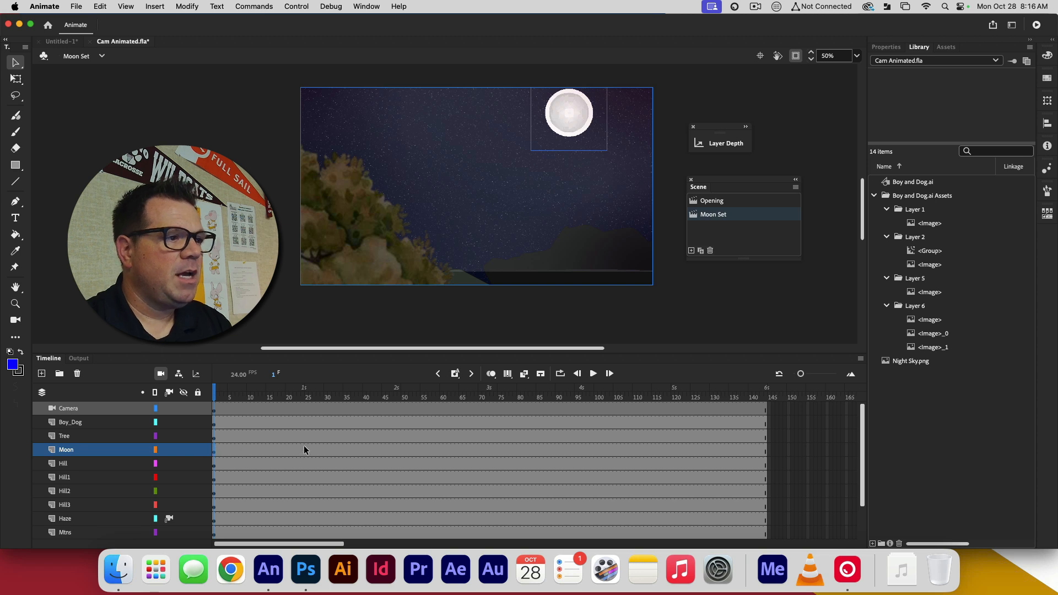
pyautogui.moveTo(304, 448); pyautogui.dragTo(398, 450)
pyautogui.click(398, 452)
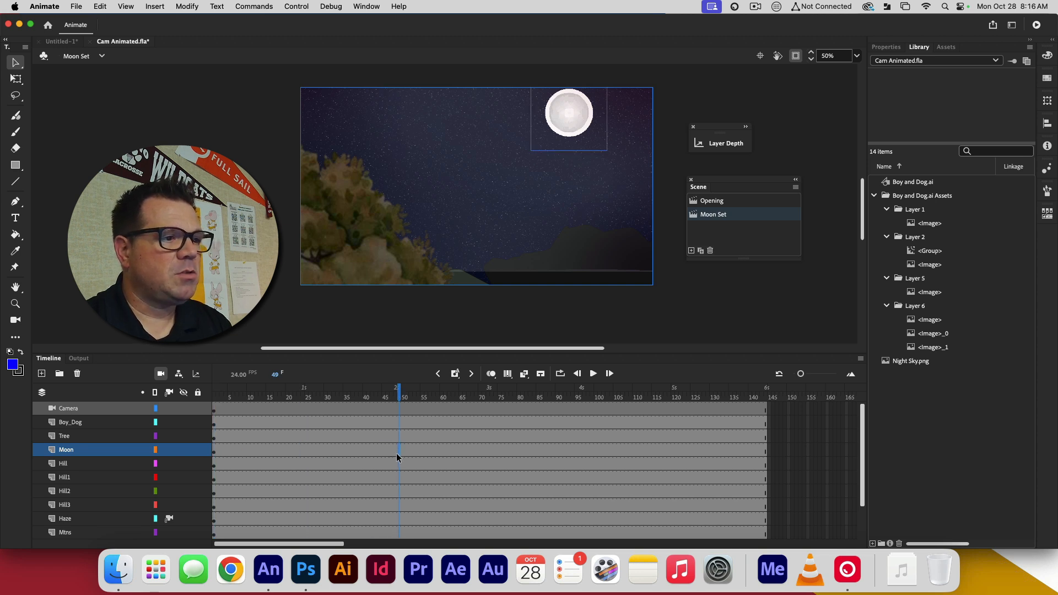
pyautogui.moveTo(400, 401); pyautogui.dragTo(397, 403)
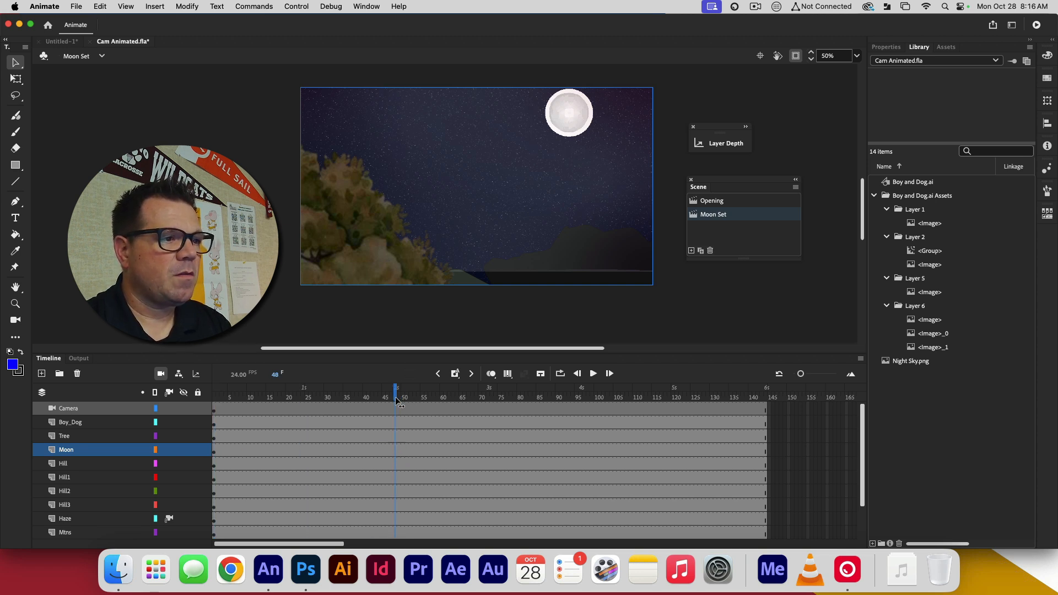
pyautogui.click(395, 452)
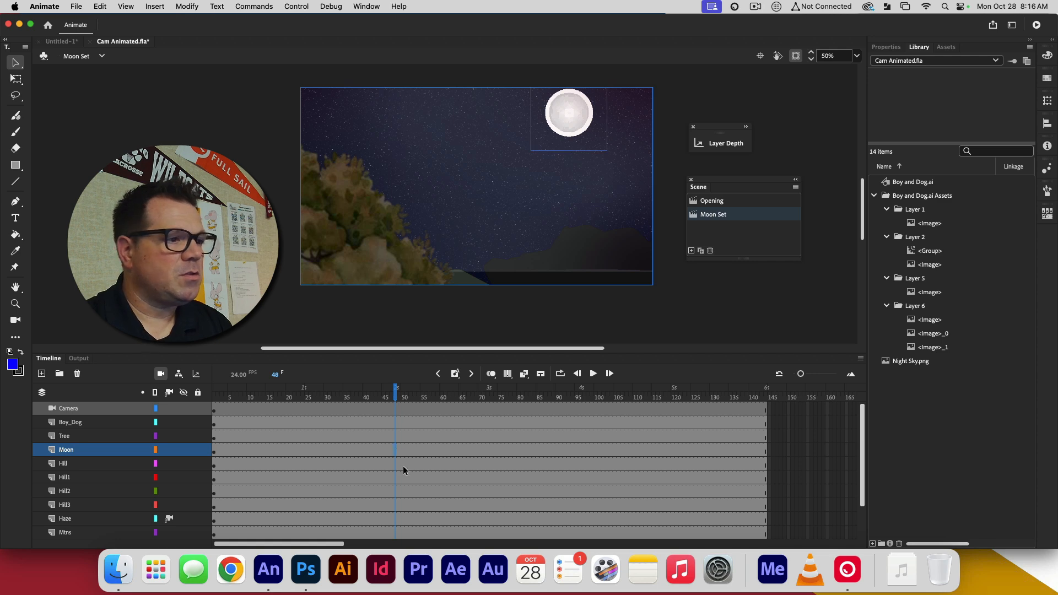
pyautogui.rightClick(396, 453)
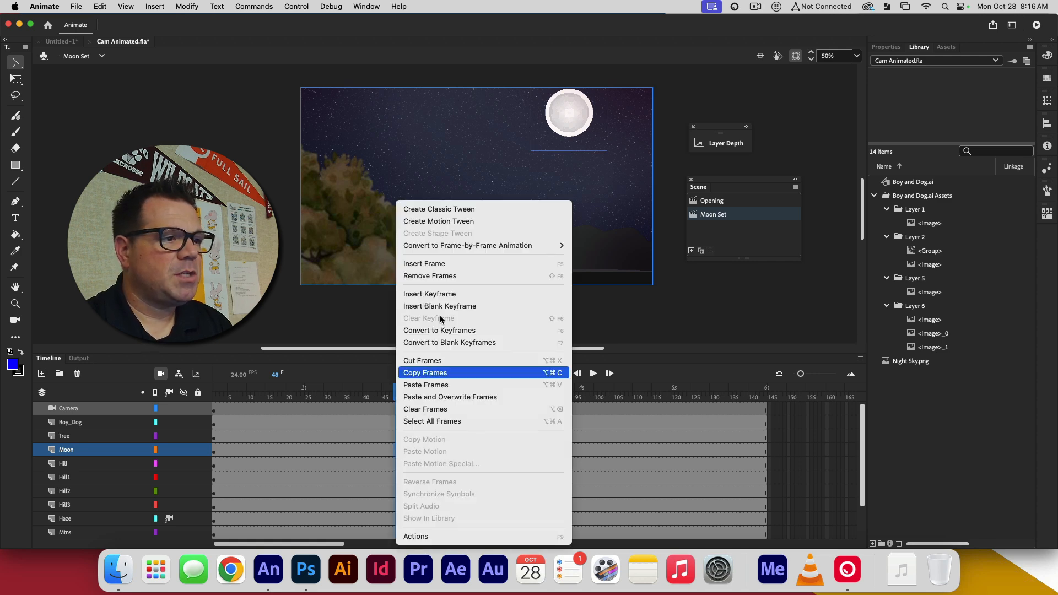
pyautogui.click(441, 295)
# Try to move the moon lower in the sky at frame 48 with the Free Transform tool
pyautogui.click(566, 130)
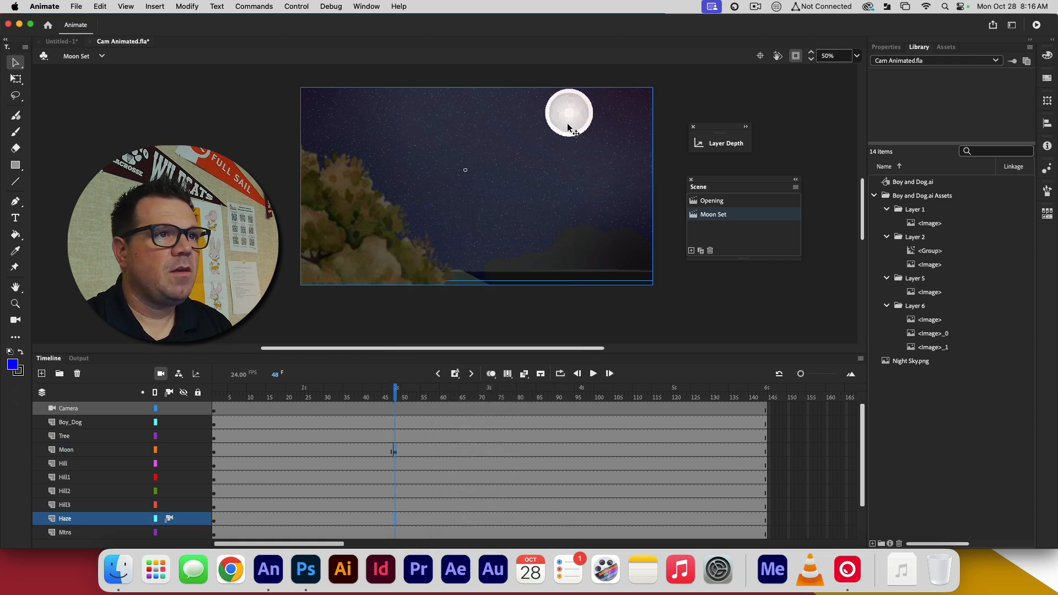
pyautogui.press('q')
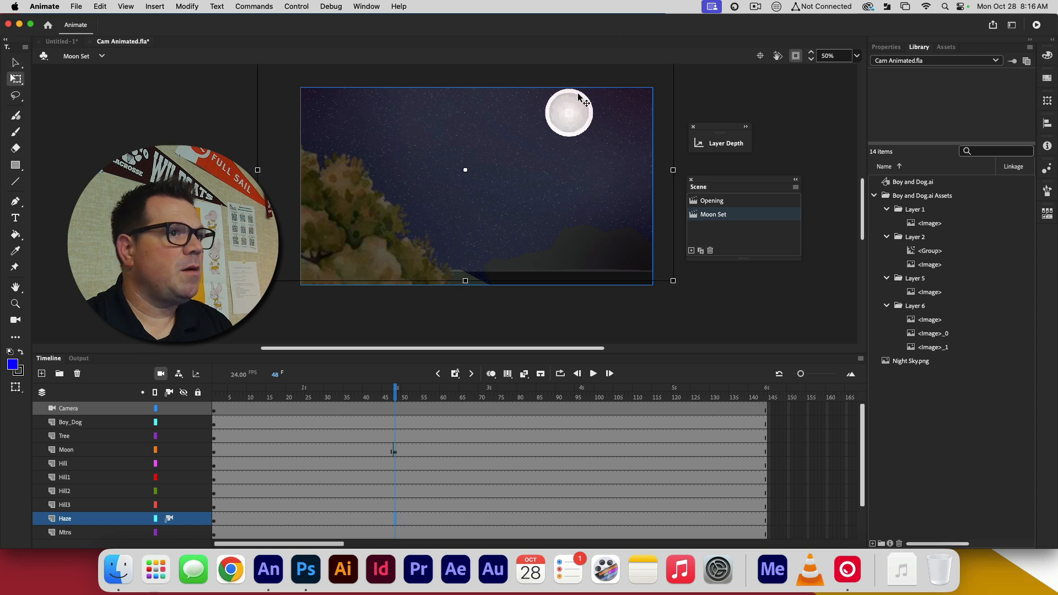
pyautogui.moveTo(571, 112); pyautogui.dragTo(570, 175)
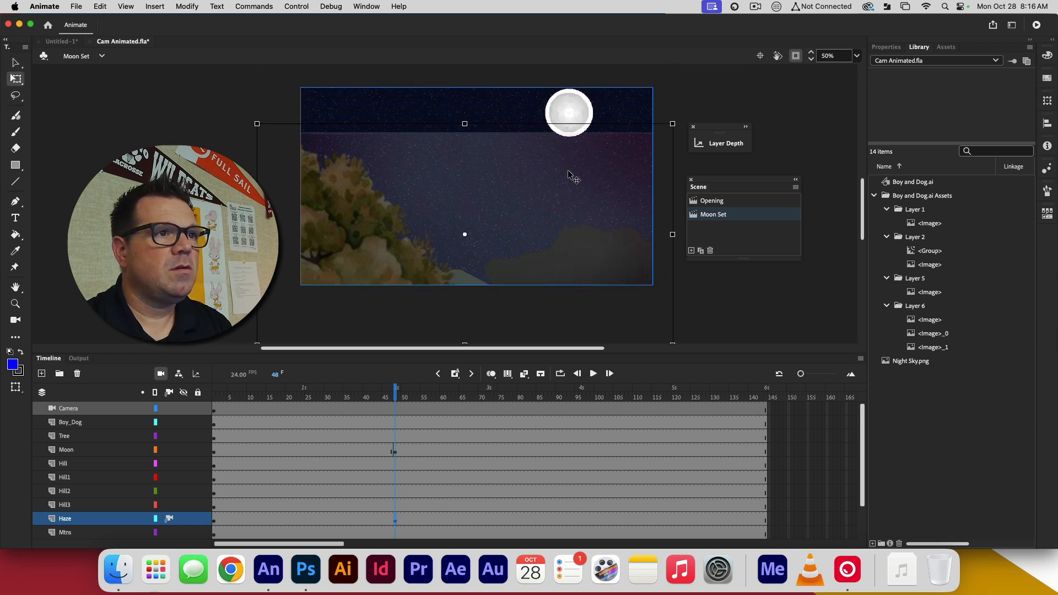
pyautogui.press('super+z')
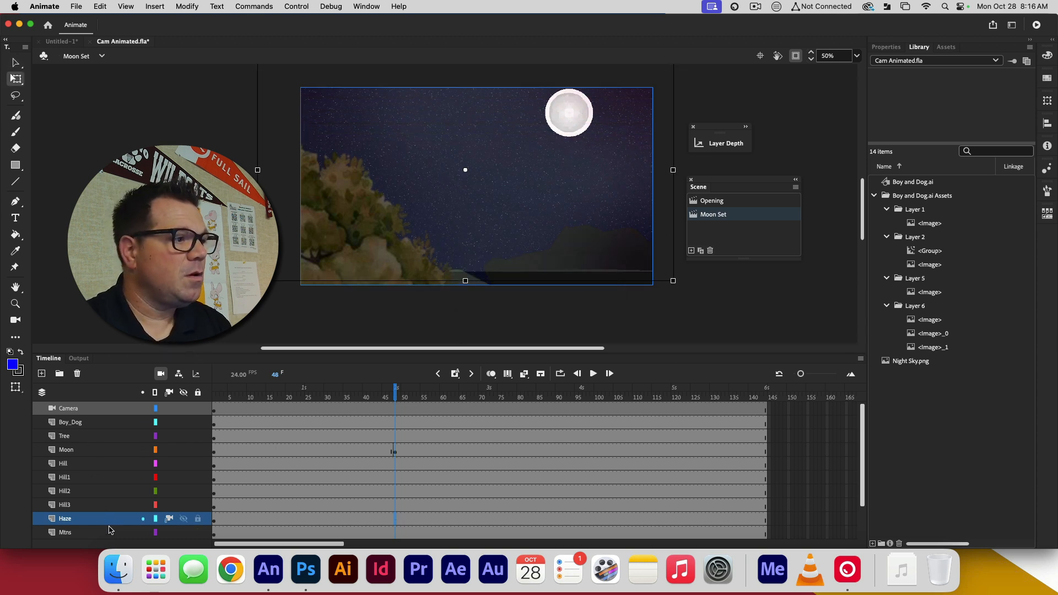
# Lock the Boy_Dog, Tree, Hill, Hill1, Hill2, Hill3, Haze and Mtns layers, leaving the Moon layer unlocked
pyautogui.click(198, 519)
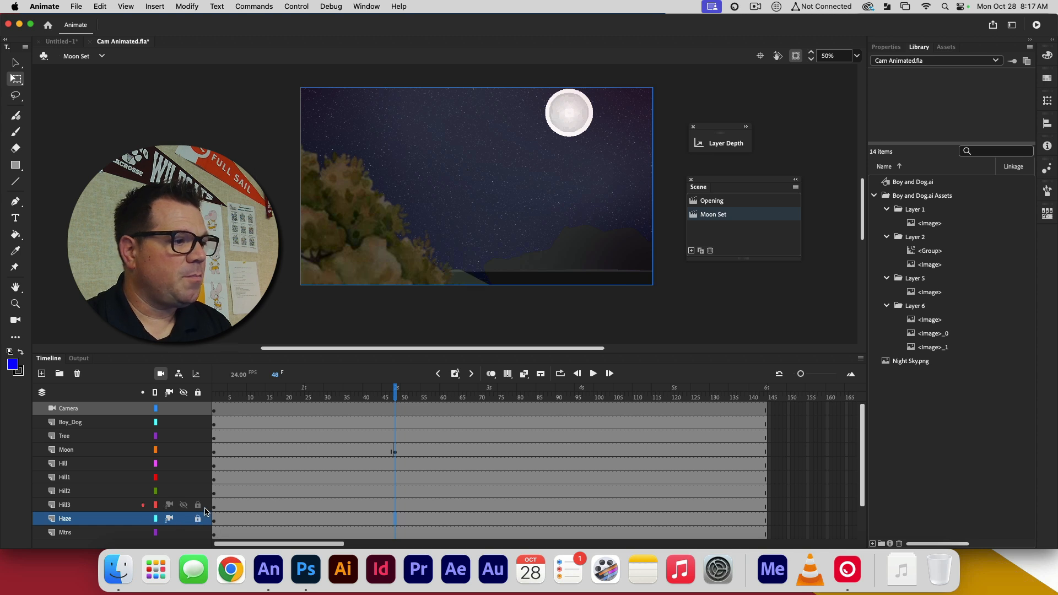
pyautogui.click(204, 501)
pyautogui.click(198, 505)
pyautogui.click(197, 491)
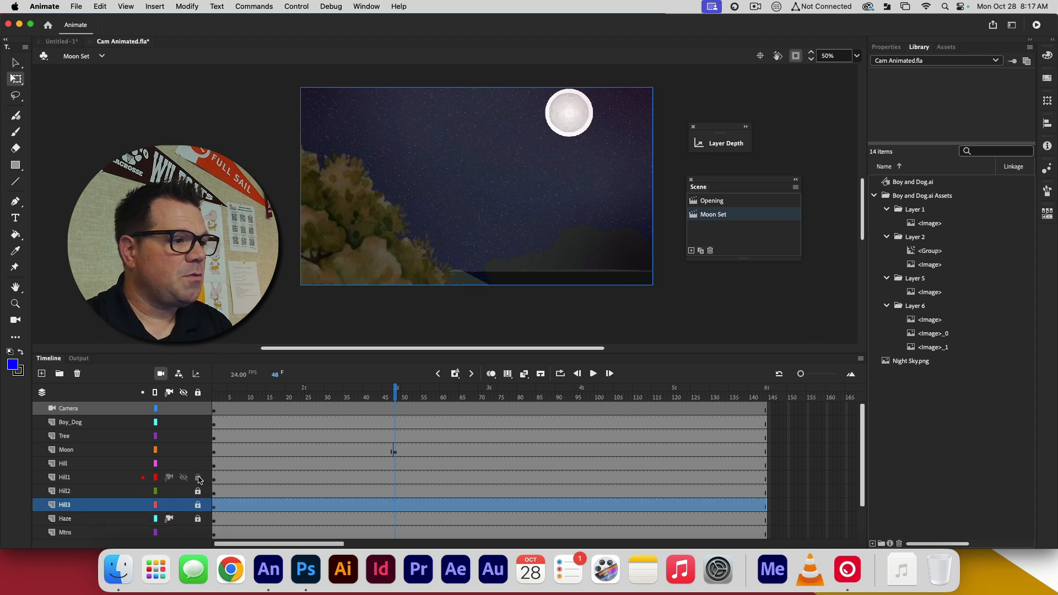
pyautogui.click(198, 478)
pyautogui.click(197, 463)
pyautogui.click(198, 533)
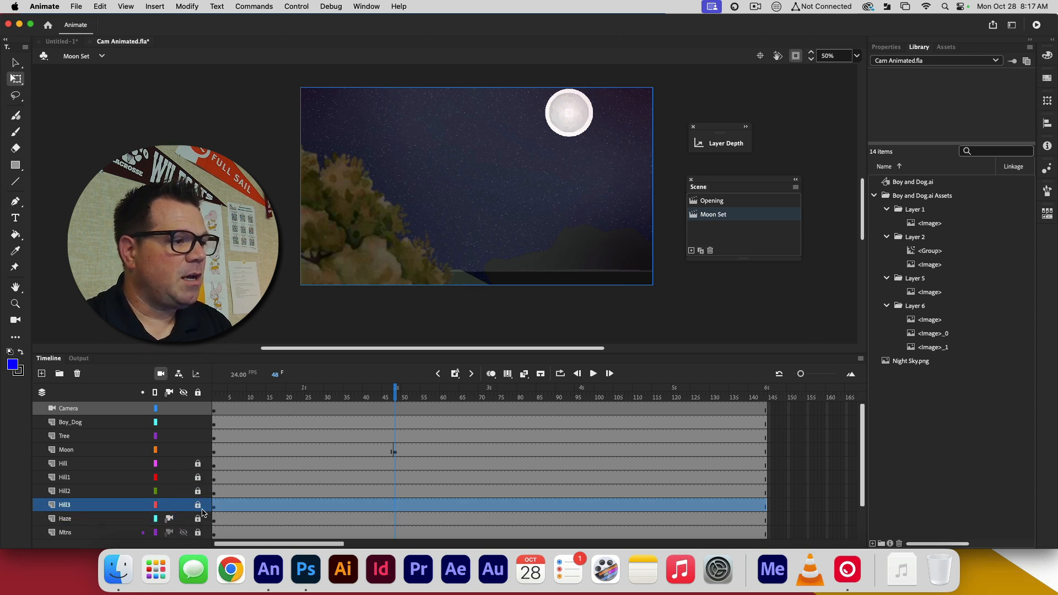
pyautogui.click(198, 422)
pyautogui.click(198, 436)
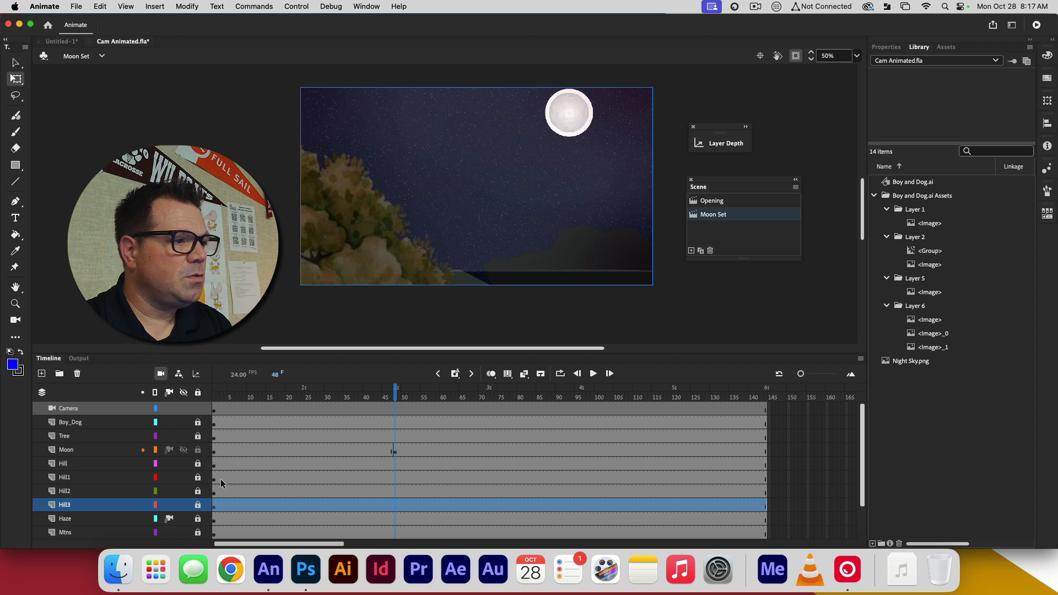
# At frame 48, move the moon down and slightly left until it sits fully below the stage
pyautogui.click(556, 122)
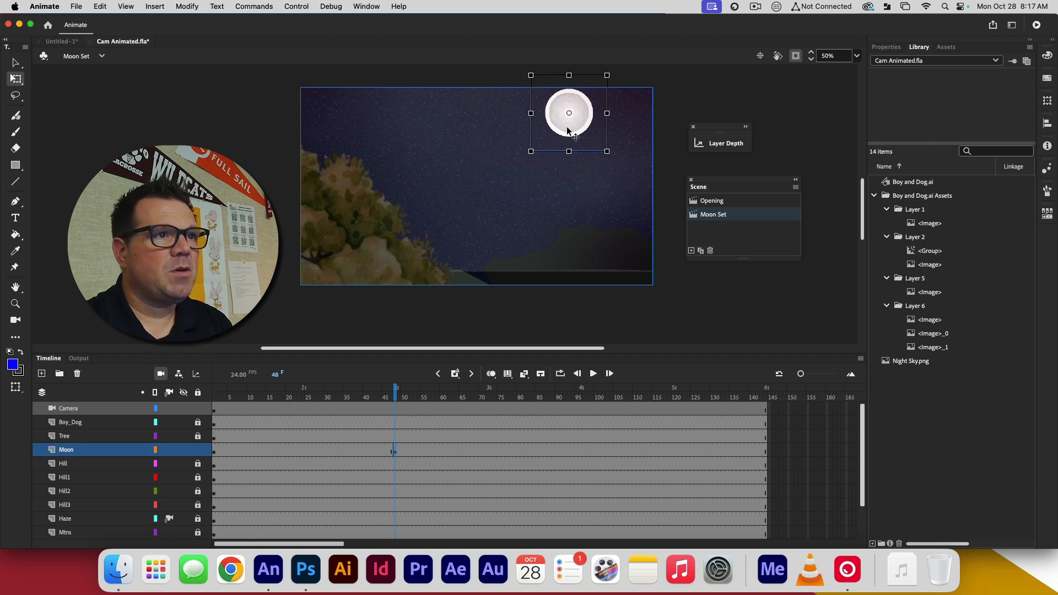
pyautogui.moveTo(571, 127); pyautogui.dragTo(510, 358)
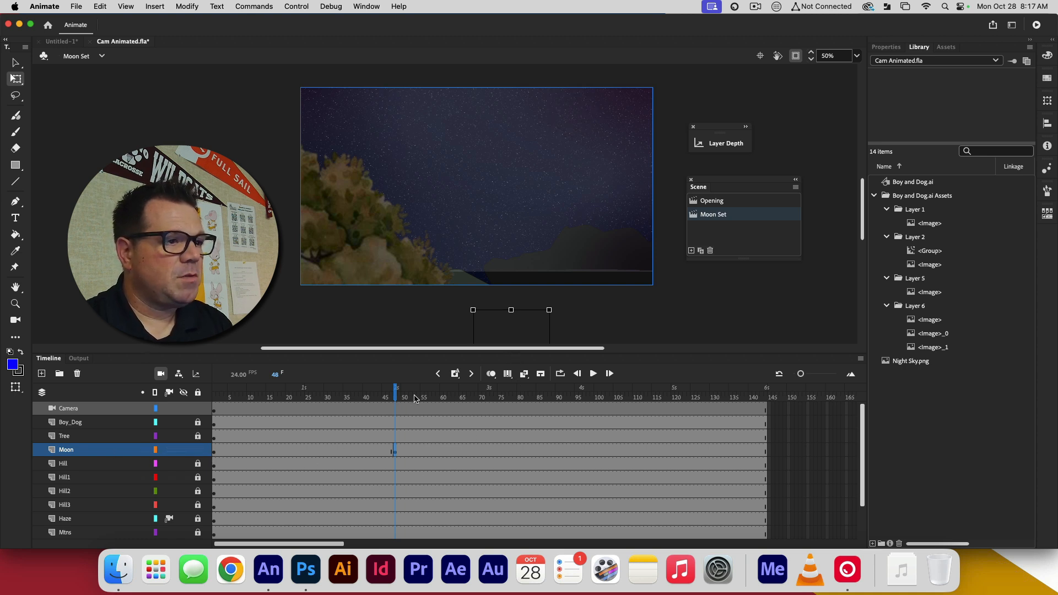
# Remove all frames from frame 55 onward on every layer of the Moon Set scene
pyautogui.moveTo(415, 398)
pyautogui.mouseDown()
pyautogui.moveTo(456, 397)
pyautogui.moveTo(412, 397)
pyautogui.moveTo(423, 396)
pyautogui.mouseUp()
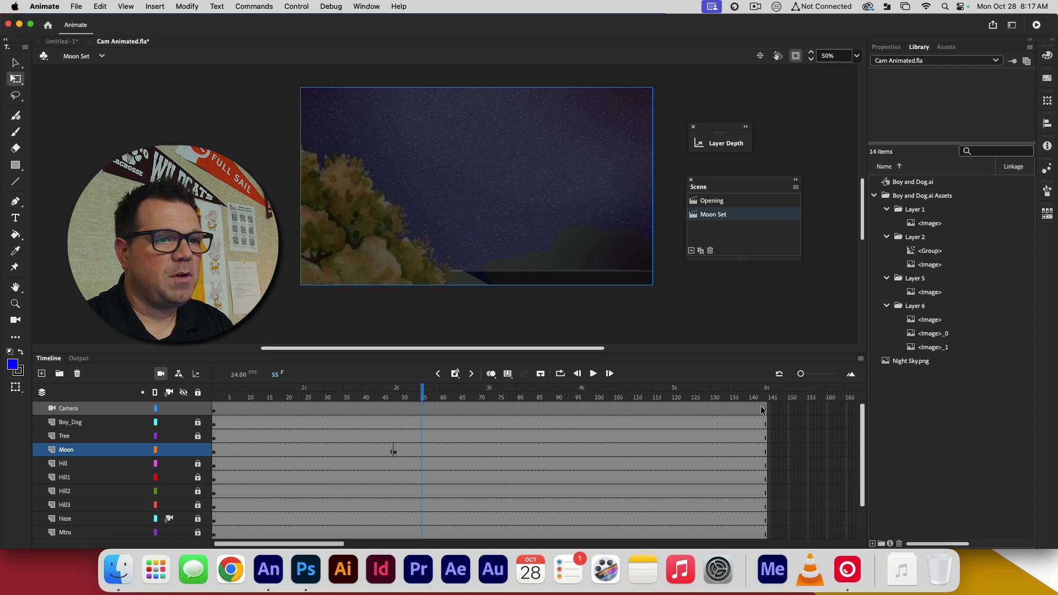
pyautogui.moveTo(767, 409); pyautogui.dragTo(423, 550)
pyautogui.rightClick(442, 422)
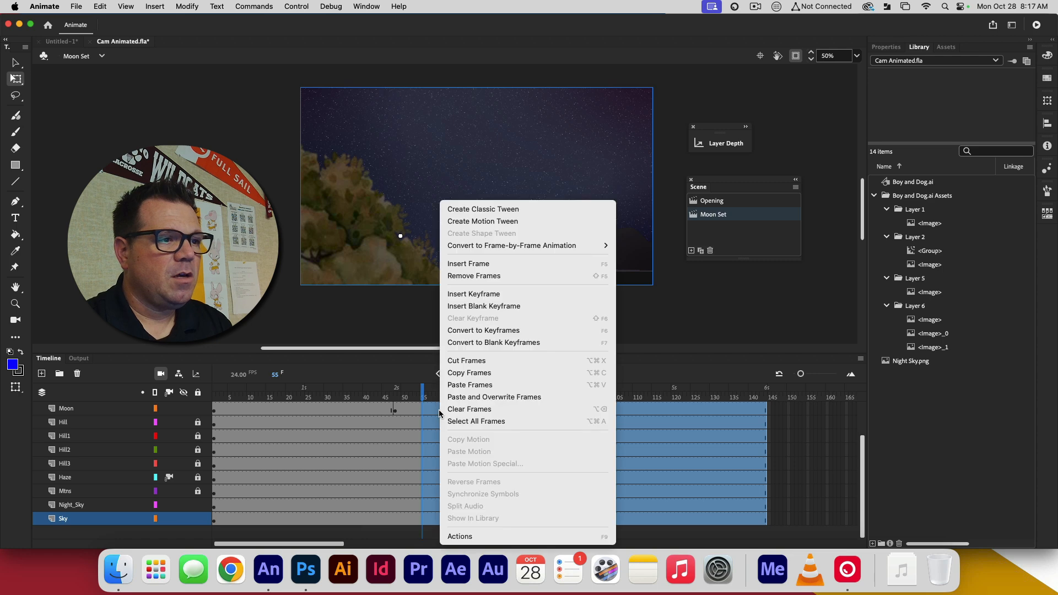
pyautogui.click(500, 413)
pyautogui.rightClick(444, 414)
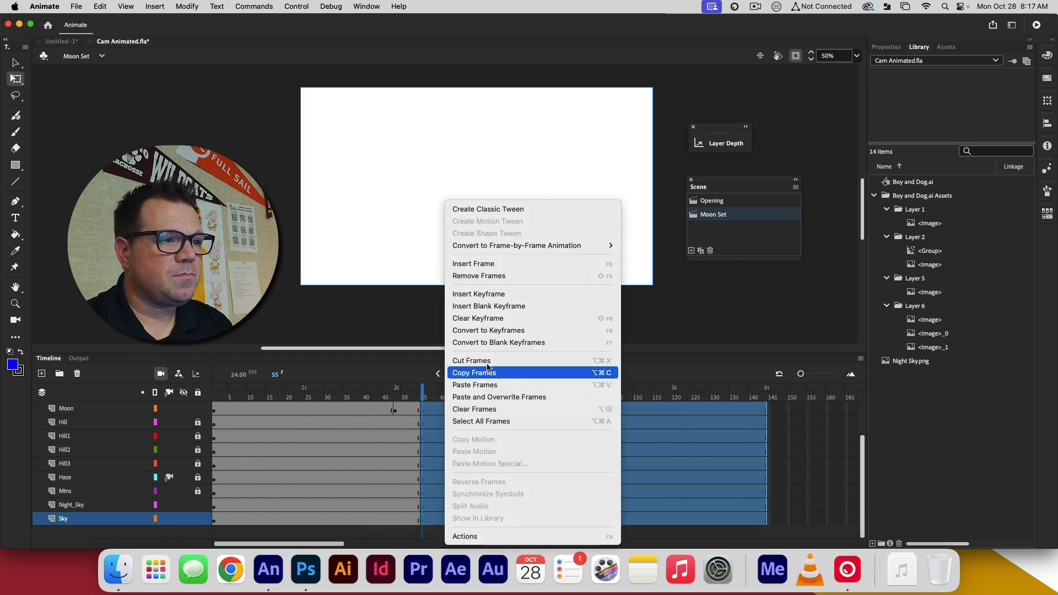
pyautogui.click(513, 274)
pyautogui.click(437, 447)
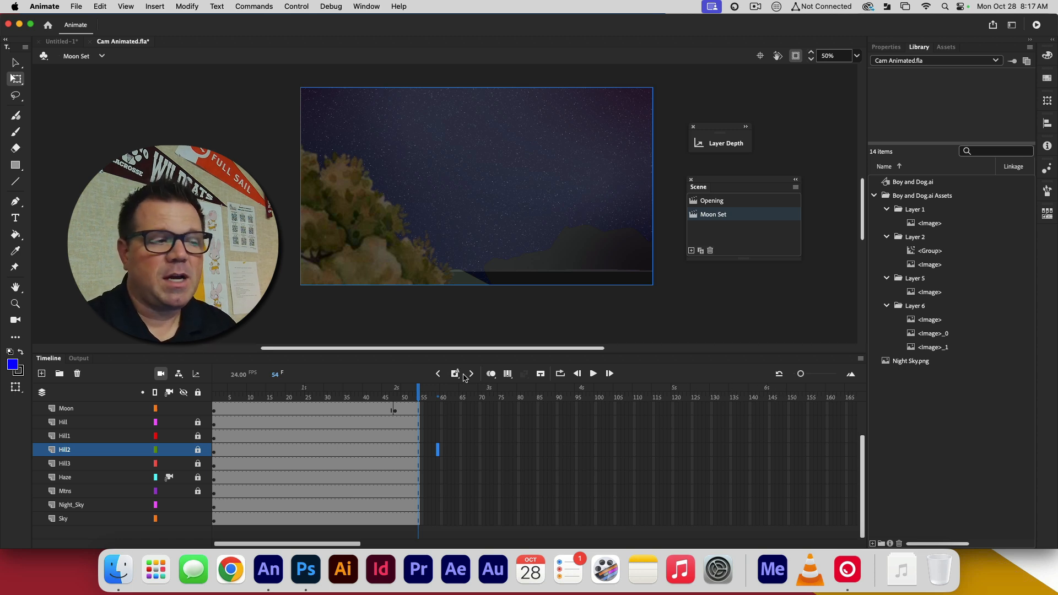
# Try to apply a motion tween to the Moon layer's frames
pyautogui.moveTo(417, 398); pyautogui.dragTo(395, 398)
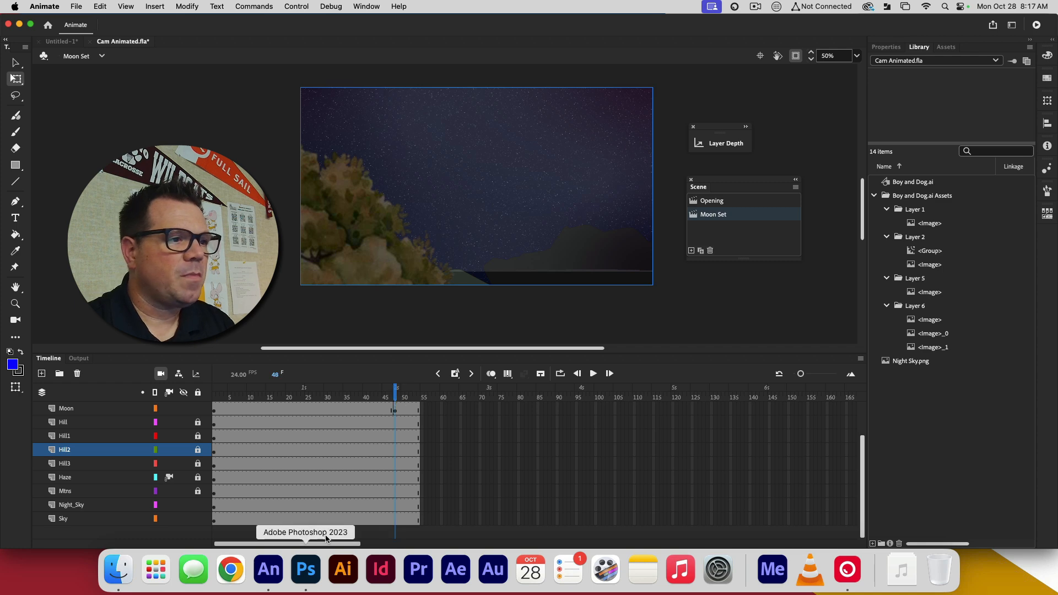
pyautogui.click(106, 410)
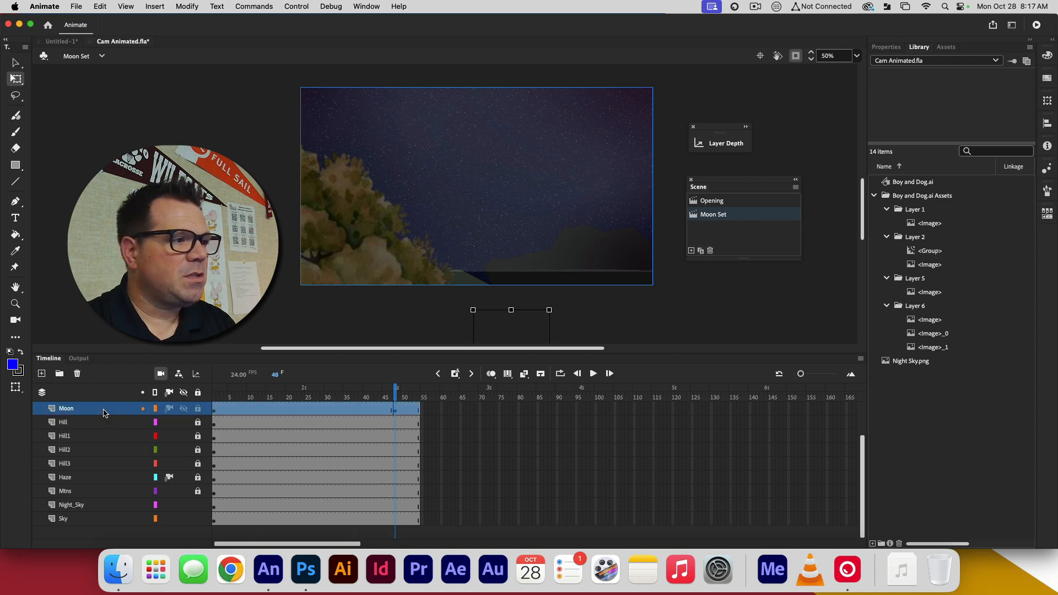
pyautogui.rightClick(249, 409)
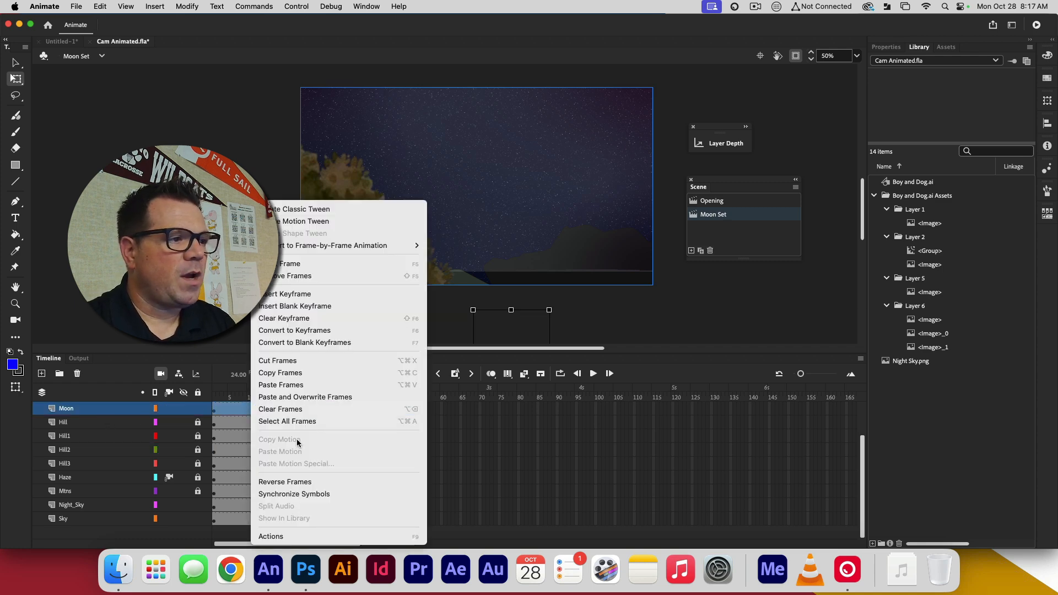
pyautogui.click(312, 222)
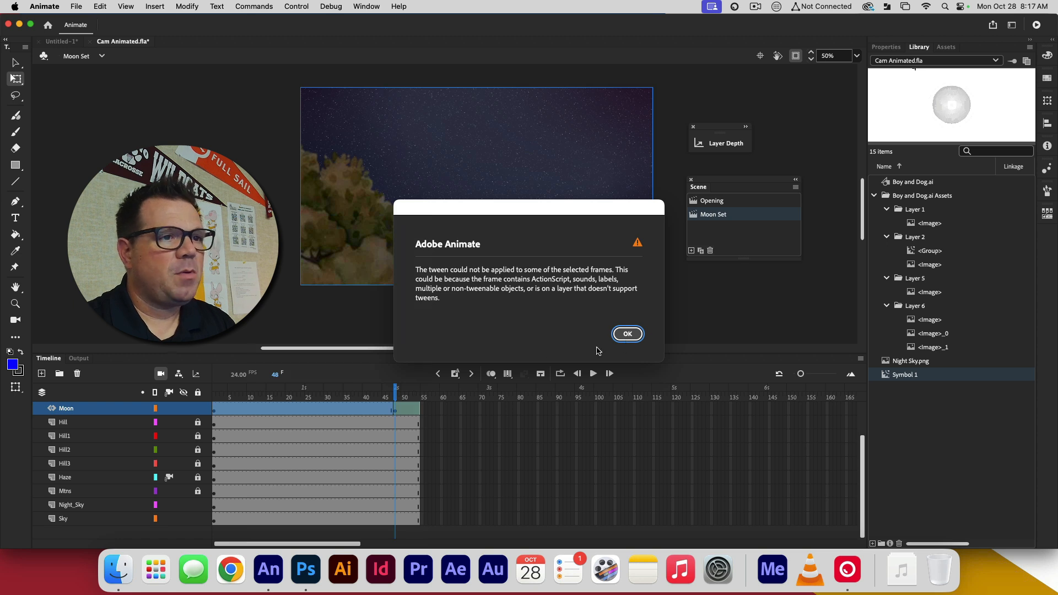
pyautogui.click(627, 334)
pyautogui.press('super+z')
# Create a classic tween across the Moon layer's frames
pyautogui.click(269, 412)
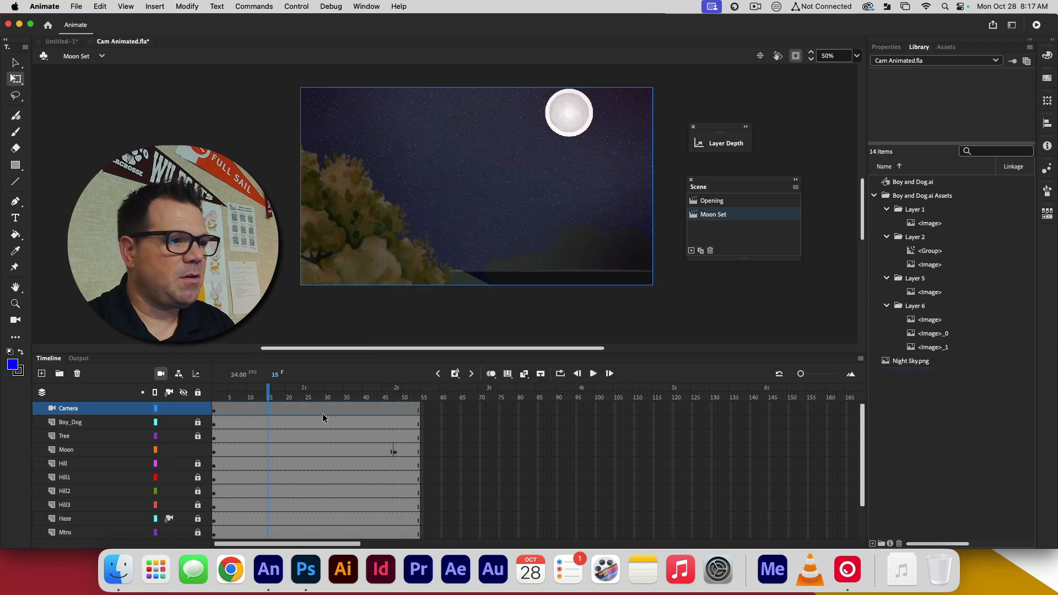
pyautogui.click(108, 454)
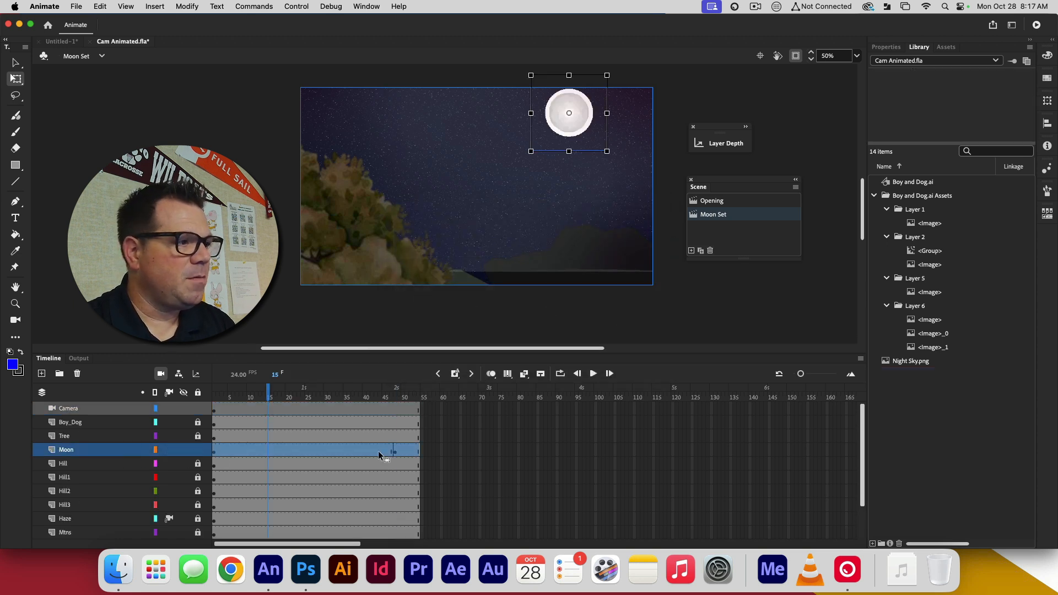
pyautogui.rightClick(339, 454)
pyautogui.click(411, 210)
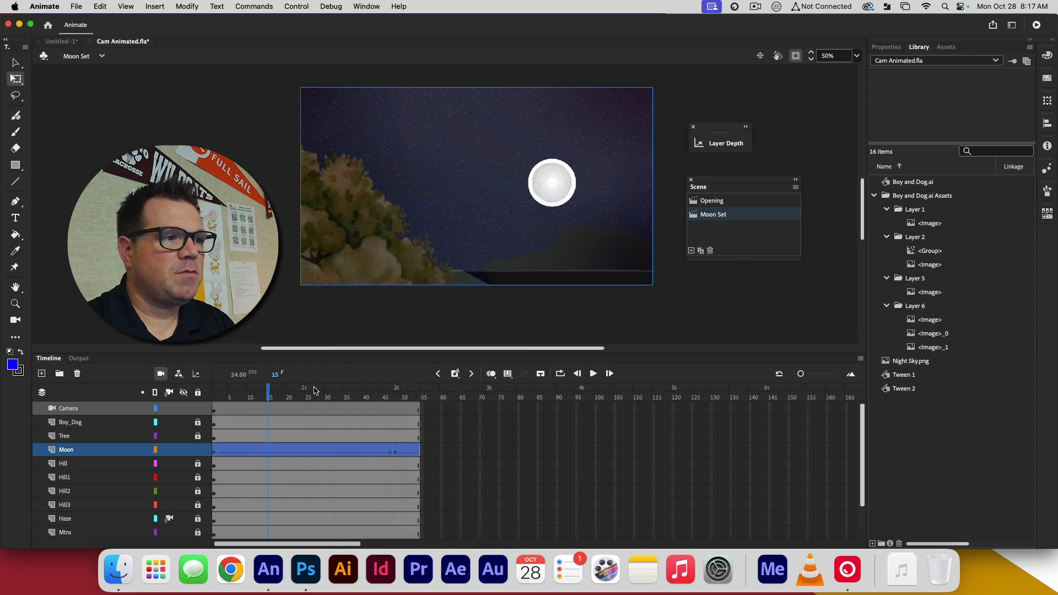
# Play the scene from frame 1 and scrub through it to check the moon's descent behind the hills
pyautogui.moveTo(271, 389); pyautogui.dragTo(119, 431)
pyautogui.press('Return')
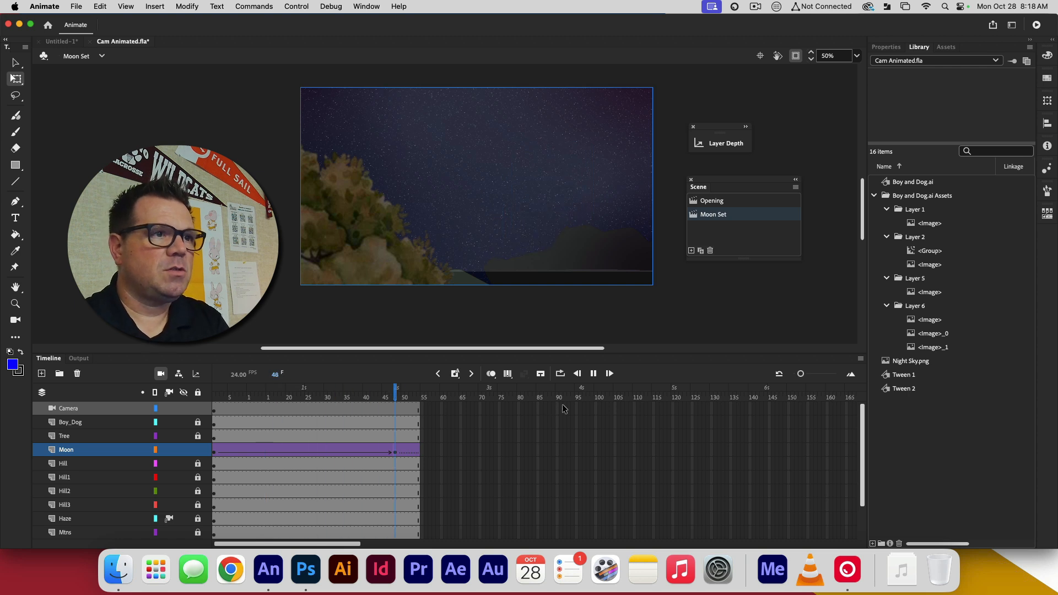
pyautogui.press('Return')
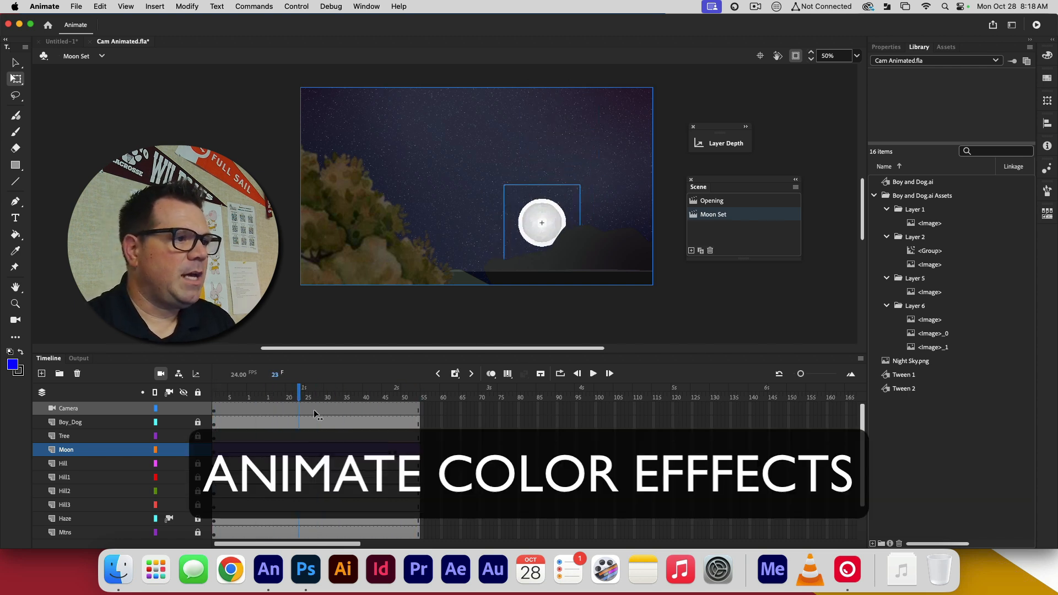
pyautogui.click(348, 414)
pyautogui.moveTo(349, 414); pyautogui.dragTo(337, 415)
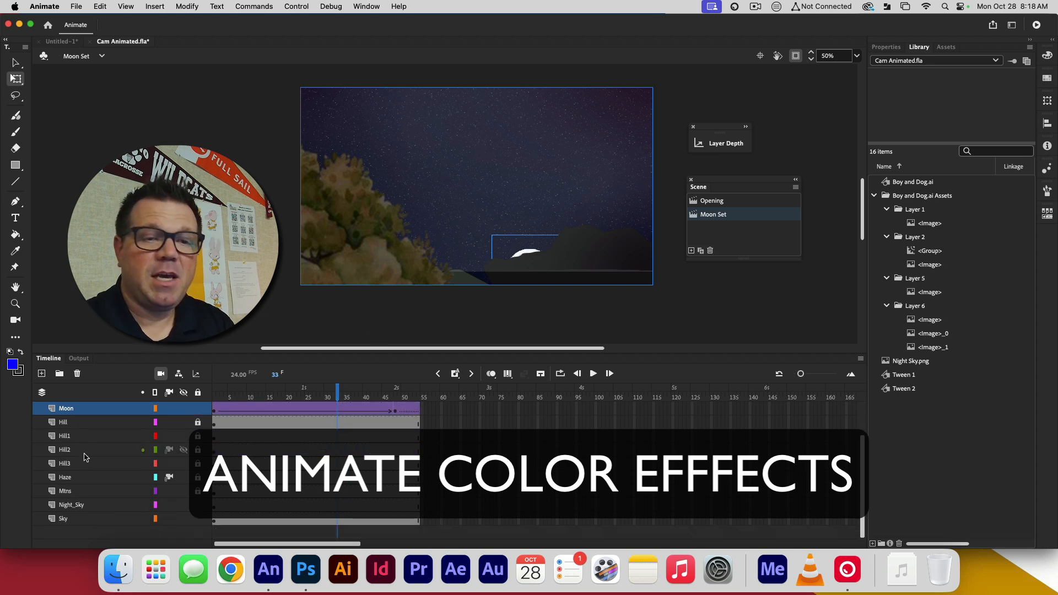
# Hide the Night_Sky layer briefly to examine the sky artwork beneath it, and show the layer again
pyautogui.click(95, 506)
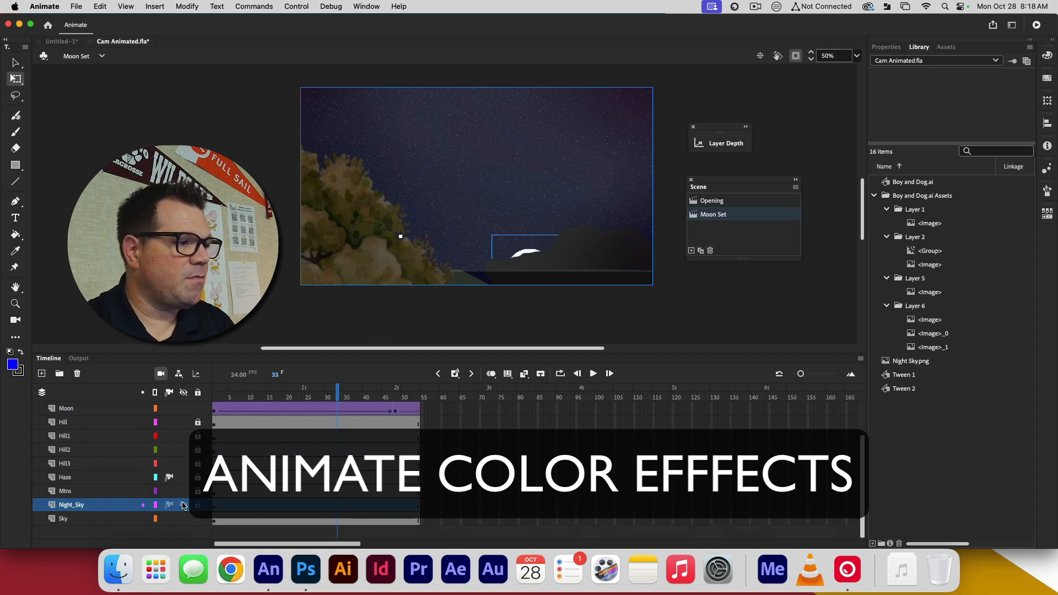
pyautogui.click(184, 505)
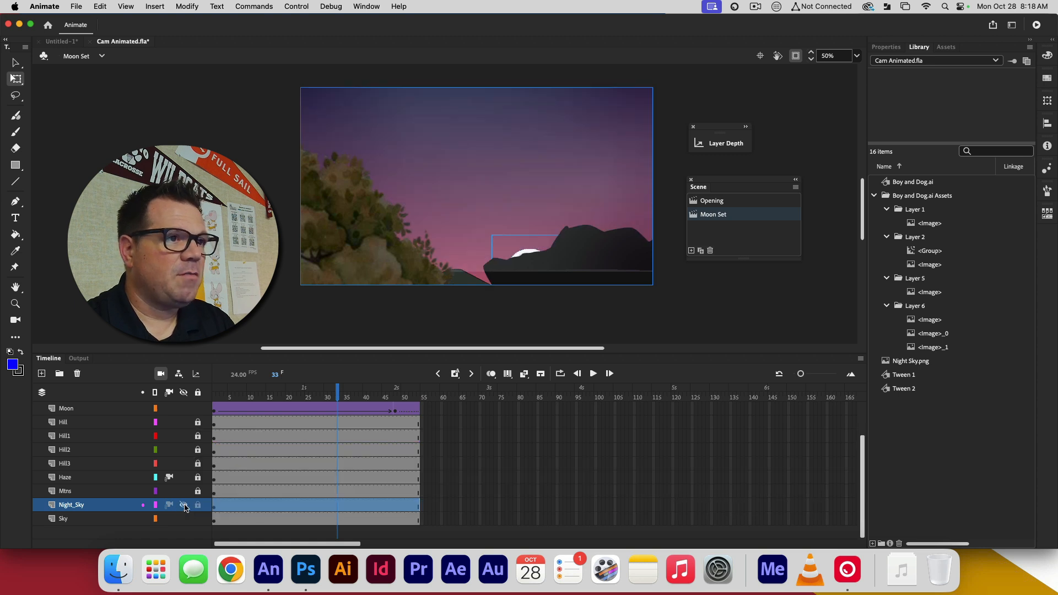
pyautogui.click(184, 505)
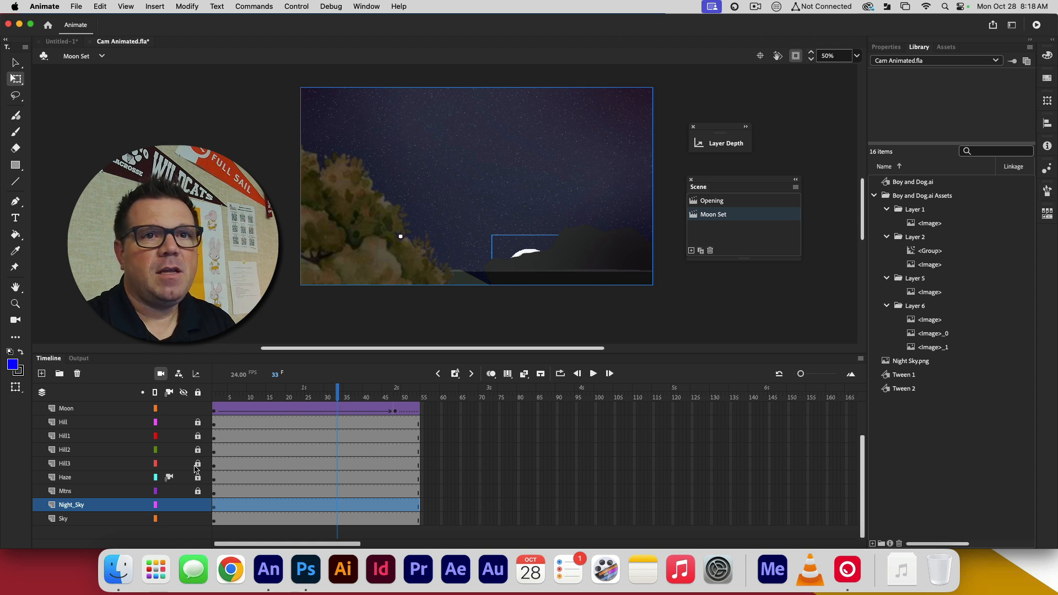
# At frame 48 of the Night_Sky layer, apply an Alpha color effect to the frame at 100%
pyautogui.click(395, 506)
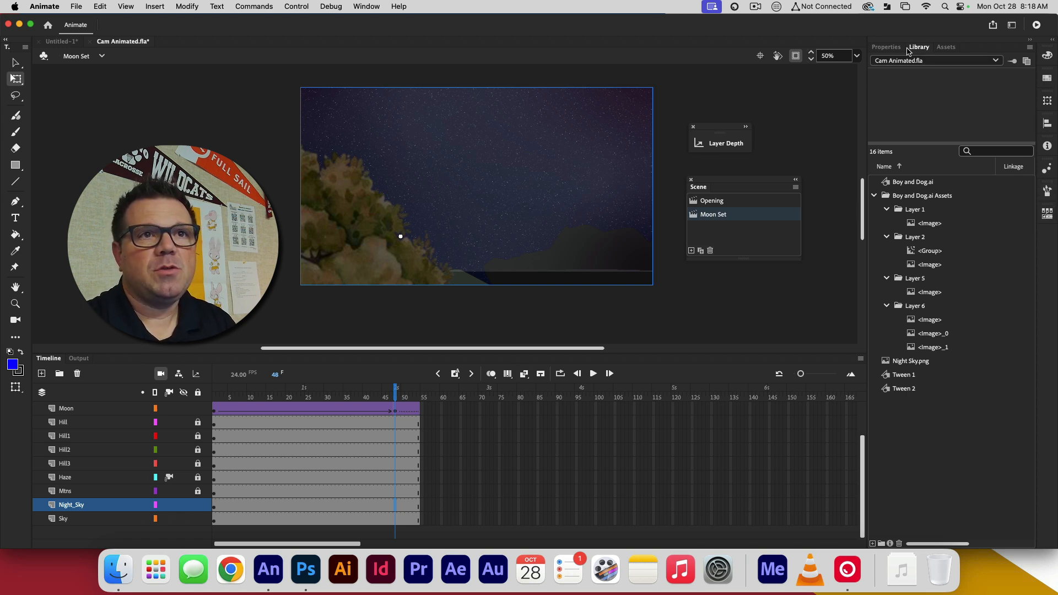
pyautogui.click(886, 47)
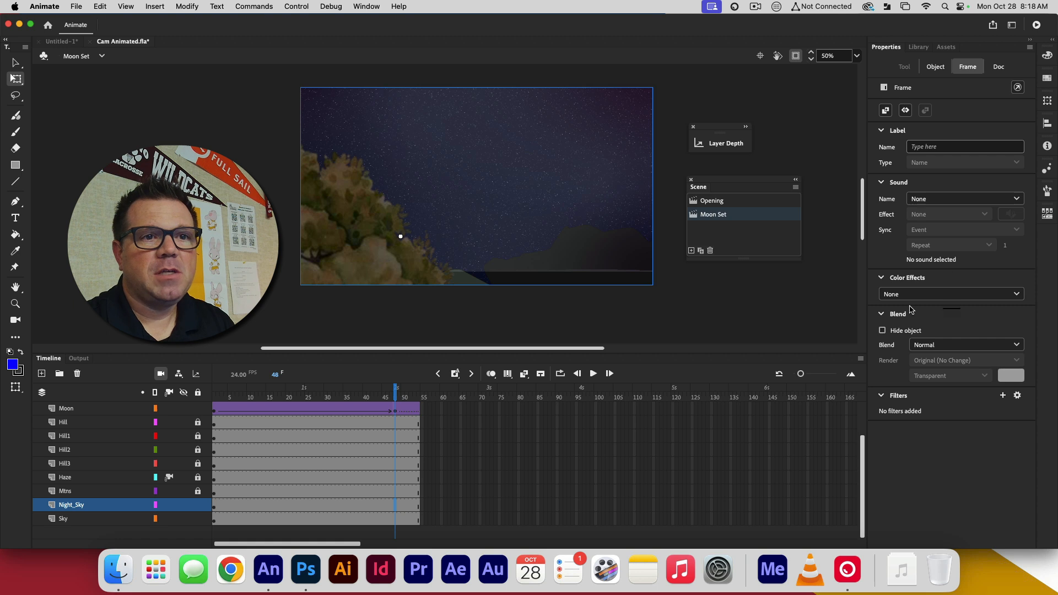
pyautogui.click(1018, 296)
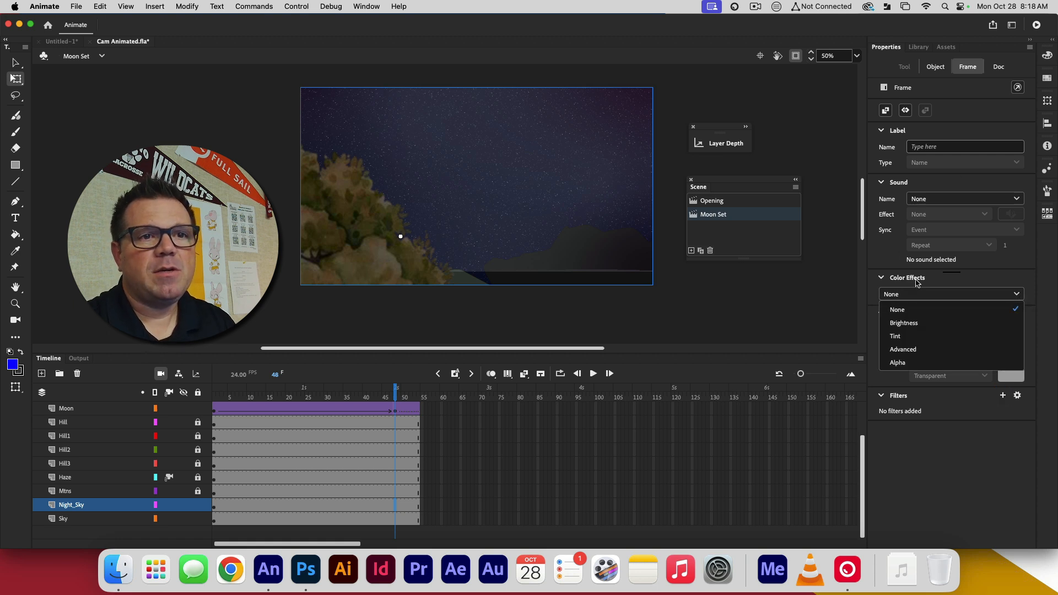
pyautogui.click(898, 363)
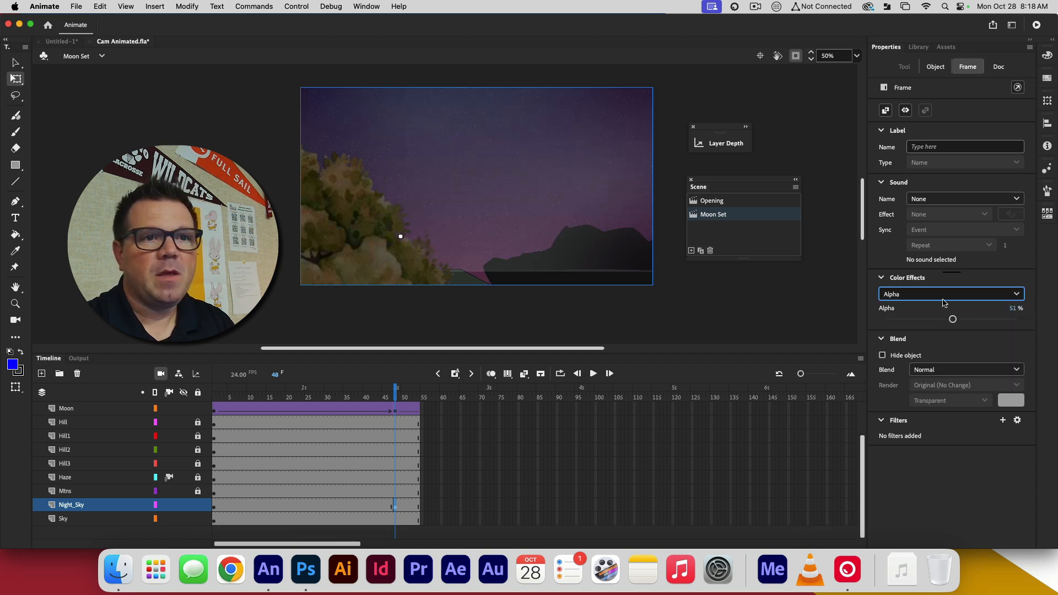
pyautogui.moveTo(953, 319); pyautogui.dragTo(1047, 323)
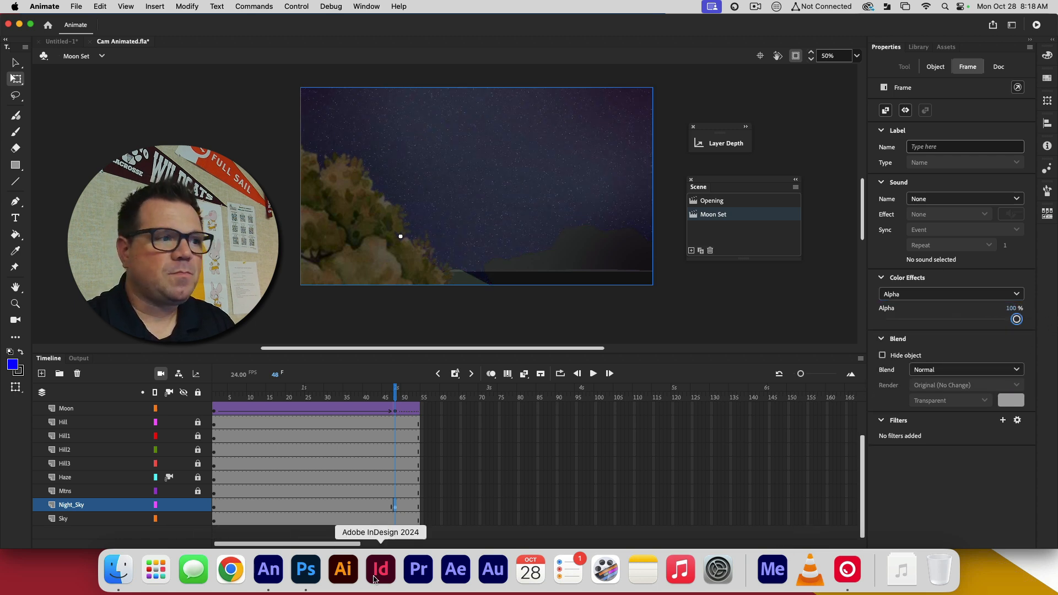
# At frame 1 of the Night_Sky layer, apply an Alpha color effect at 100%
pyautogui.click(215, 397)
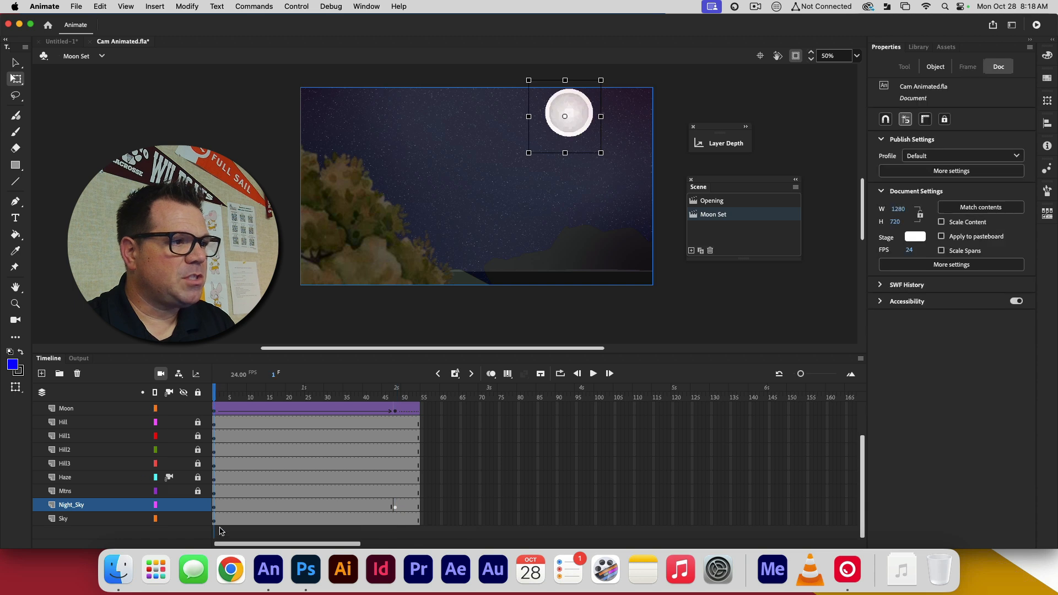
pyautogui.click(215, 506)
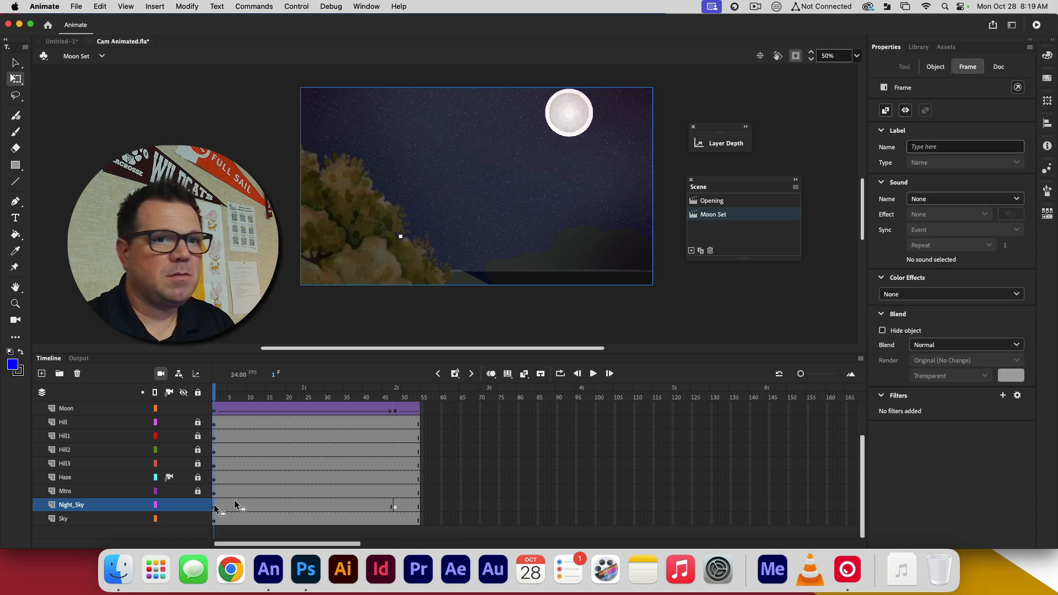
pyautogui.click(1021, 295)
pyautogui.click(992, 362)
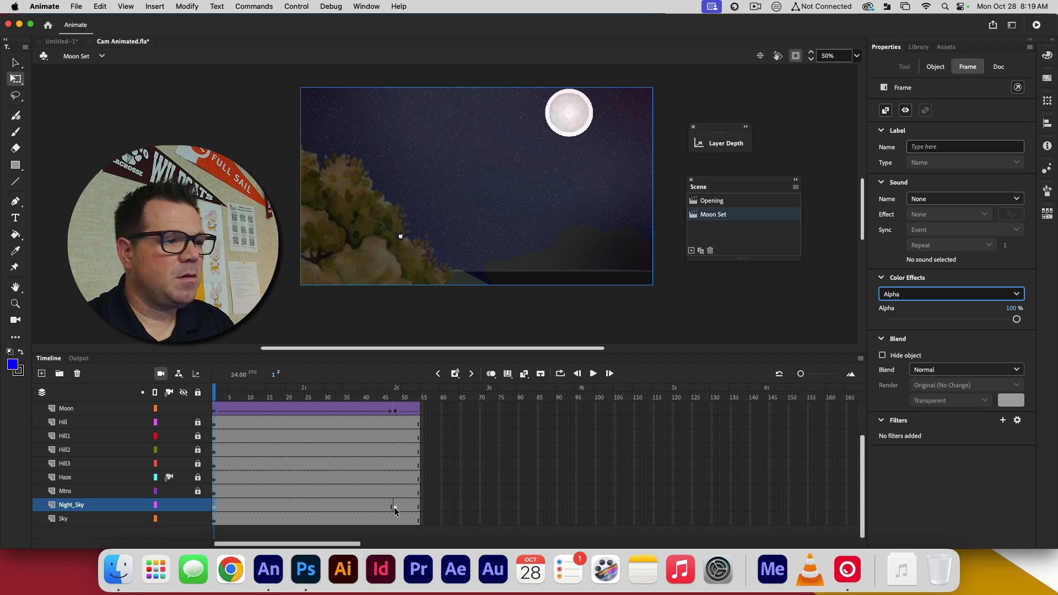
# Set the Alpha color effect at frame 48 of the Night_Sky layer to 22%
pyautogui.click(395, 507)
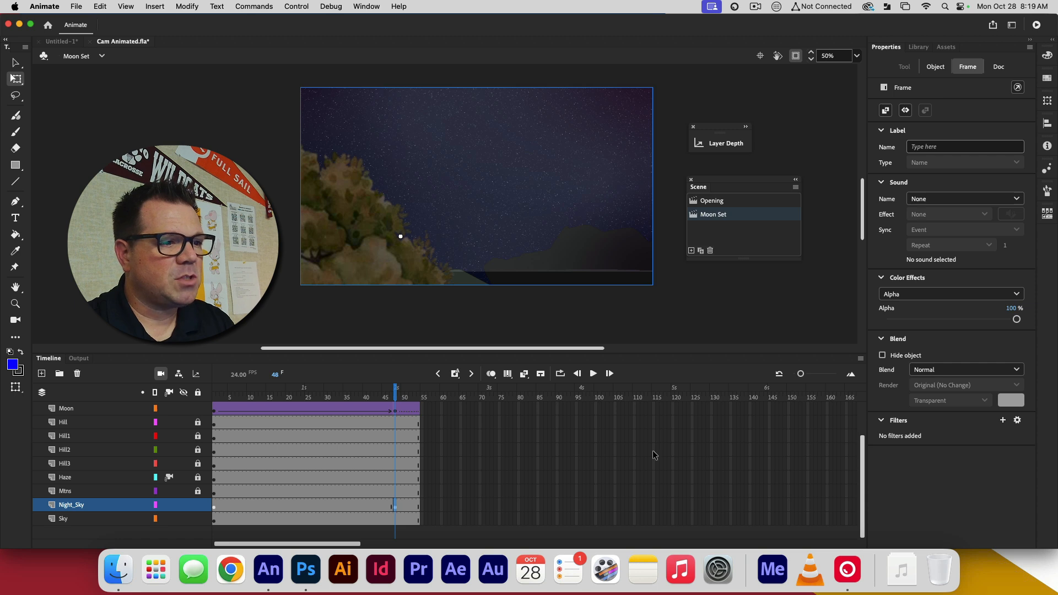
pyautogui.moveTo(1017, 321); pyautogui.dragTo(916, 324)
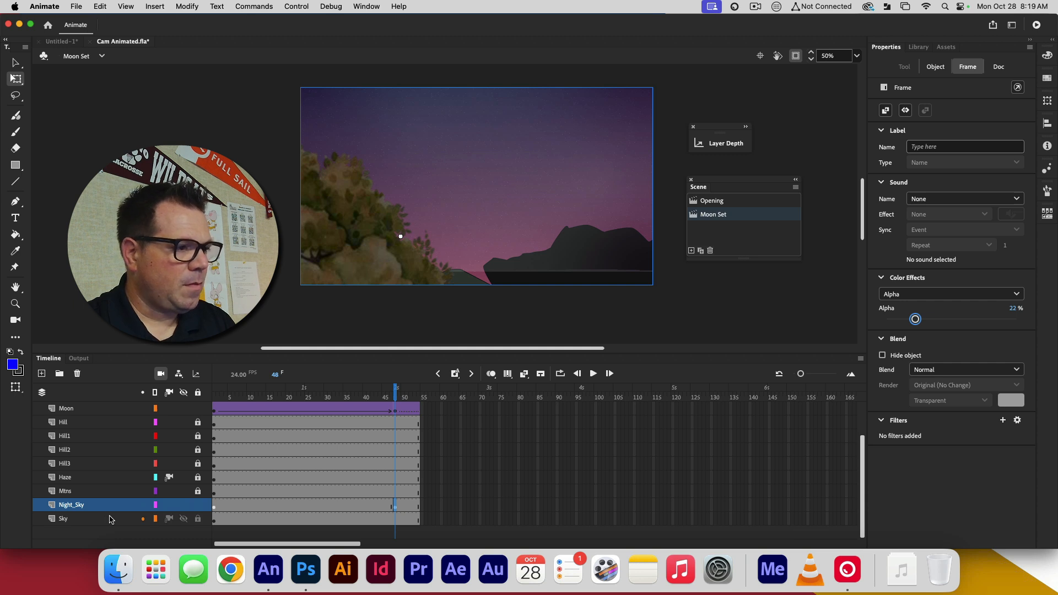
pyautogui.moveTo(397, 397); pyautogui.dragTo(222, 394)
# Create a classic tween between the Night_Sky keyframes at frames 1 and 48, and play the scene to preview the fade
pyautogui.click(260, 507)
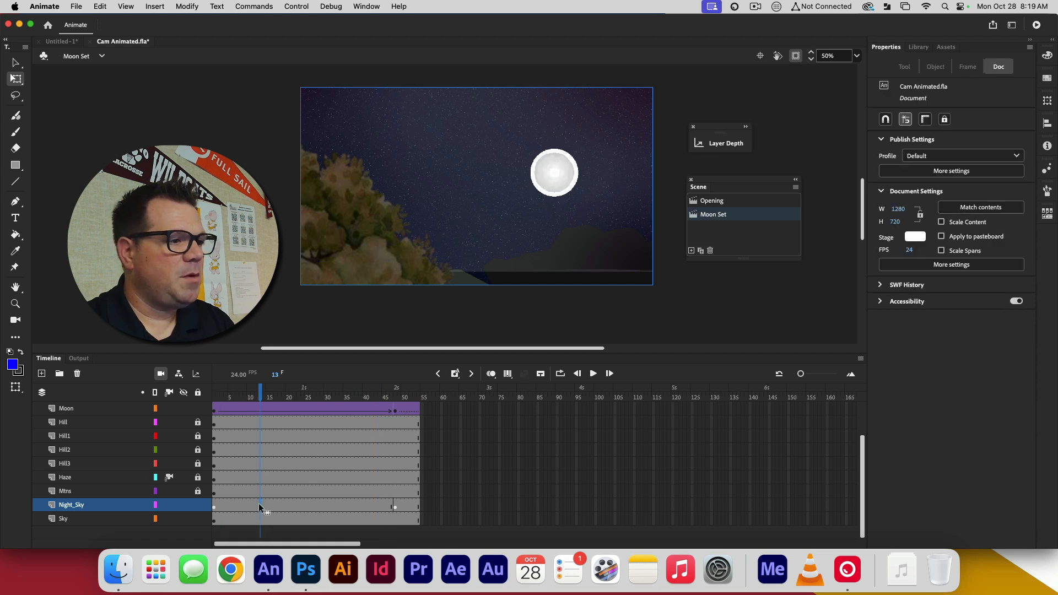
pyautogui.click(126, 506)
pyautogui.rightClick(283, 504)
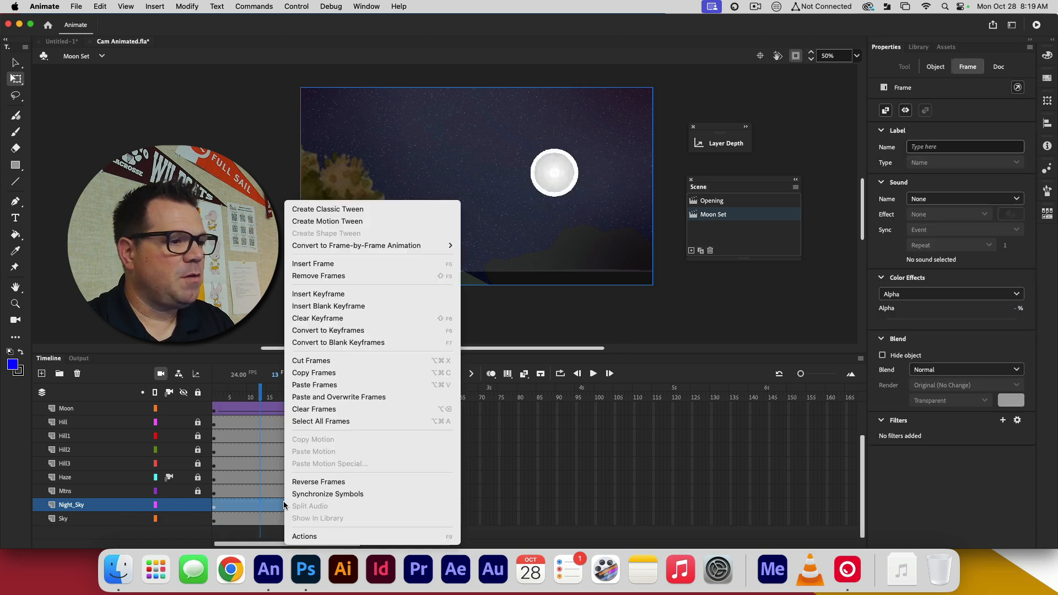
pyautogui.click(359, 215)
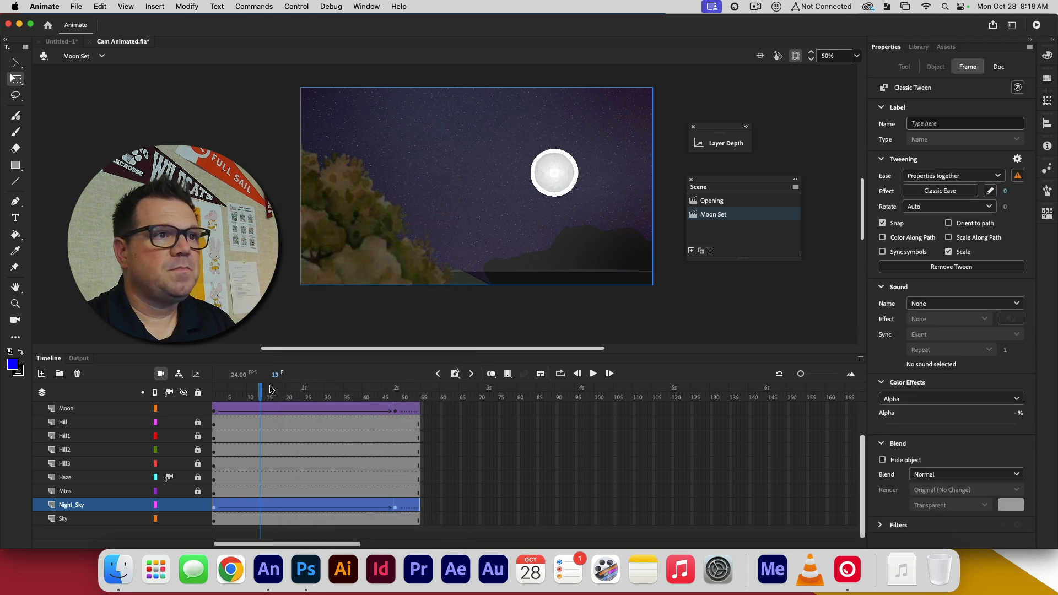
pyautogui.press('Return')
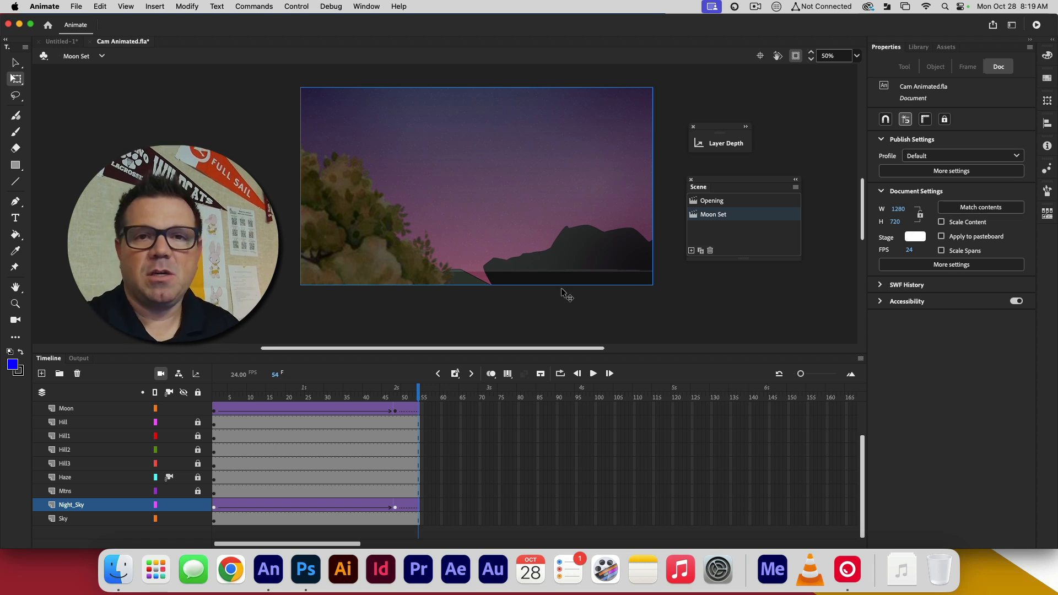
# Review the Alpha color effect settings on the Night_Sky keyframes at frame 48 and frame 1
pyautogui.click(399, 396)
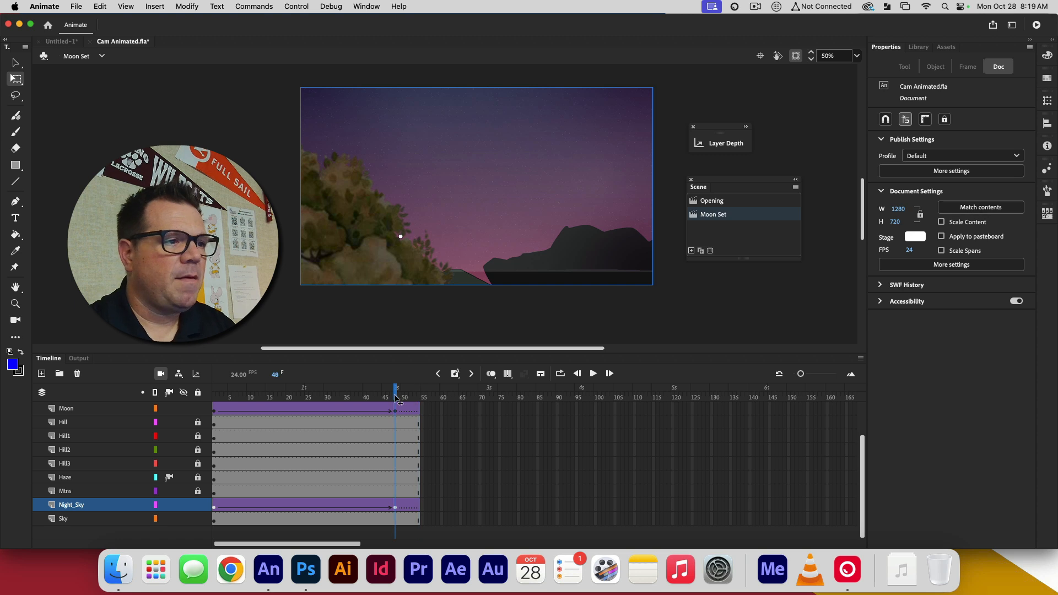
pyautogui.click(393, 508)
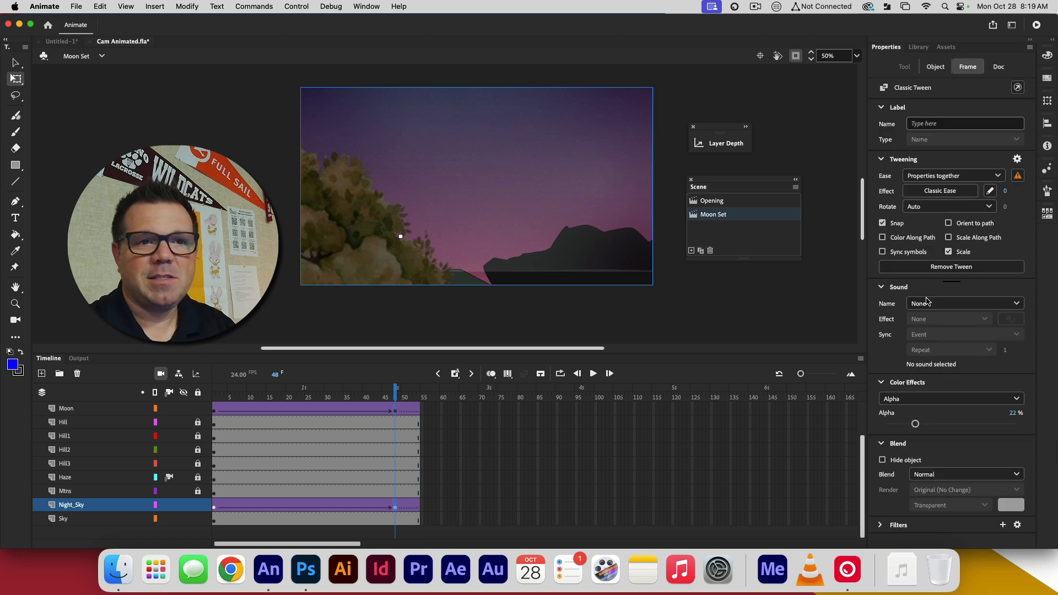
pyautogui.click(918, 400)
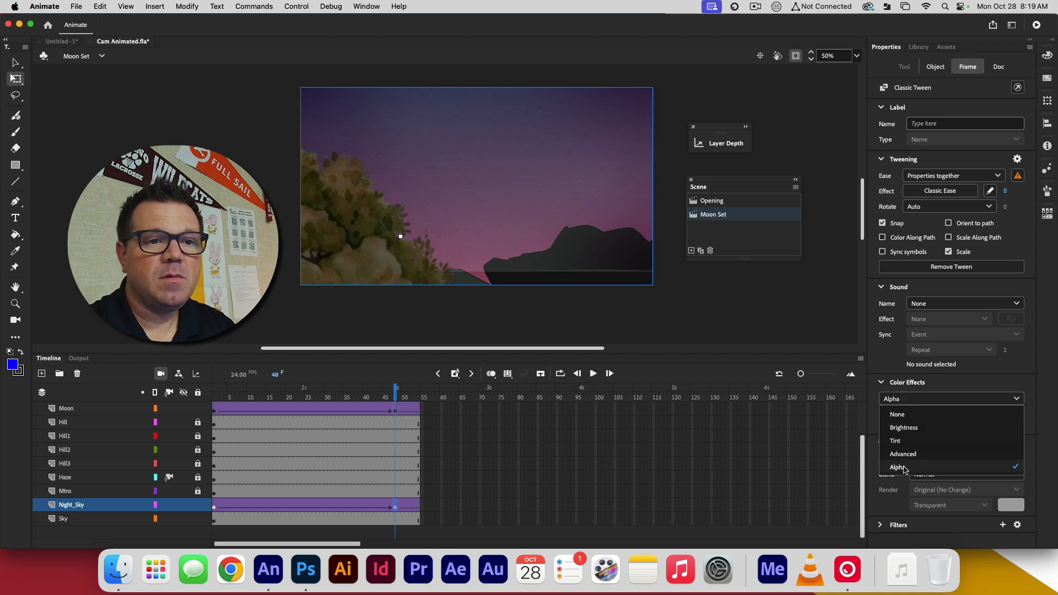
pyautogui.click(964, 384)
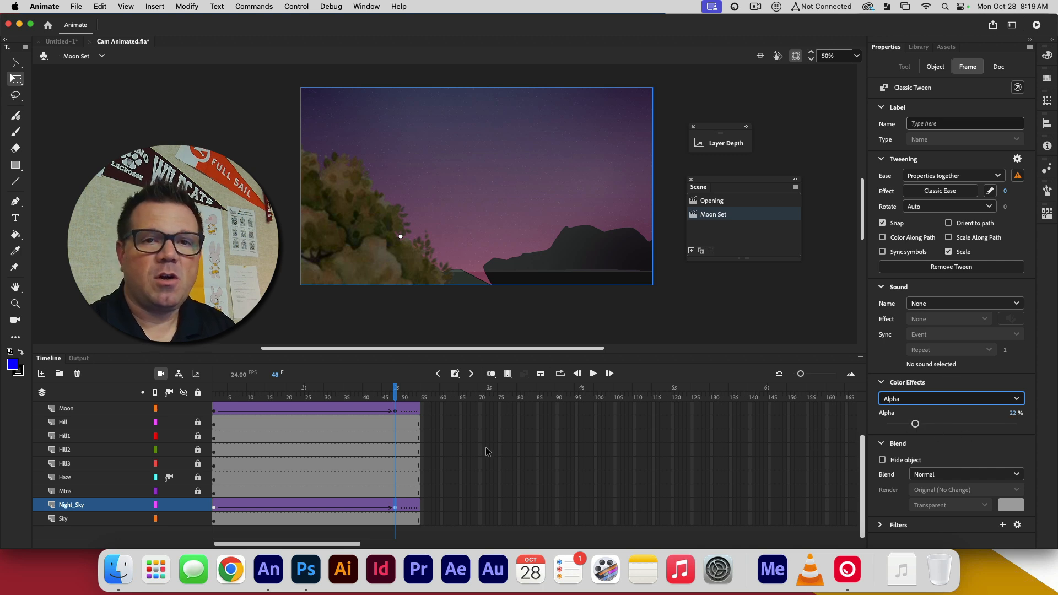
pyautogui.moveTo(262, 398); pyautogui.dragTo(214, 397)
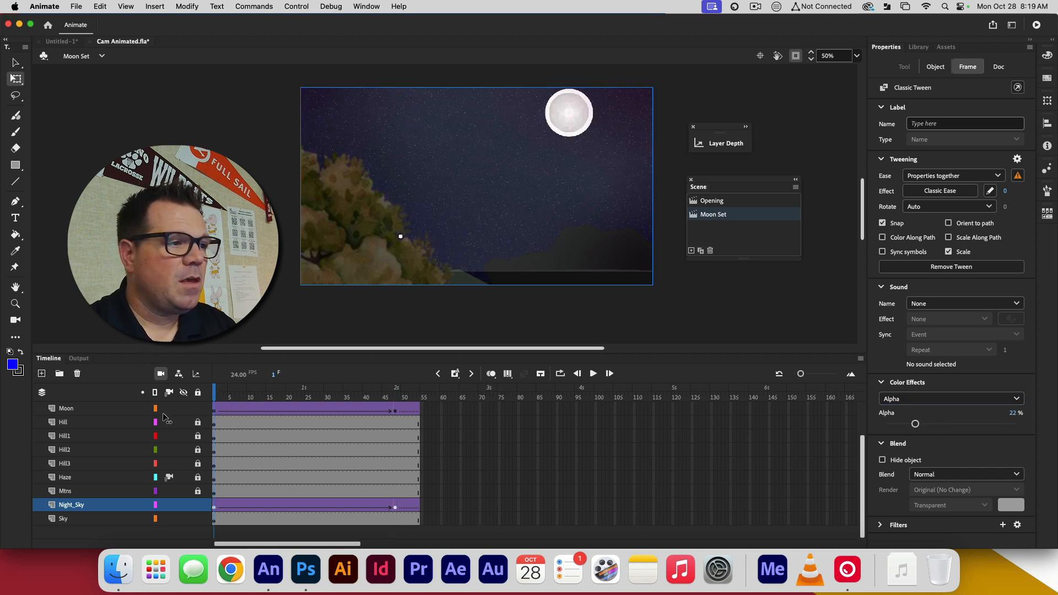
pyautogui.click(214, 507)
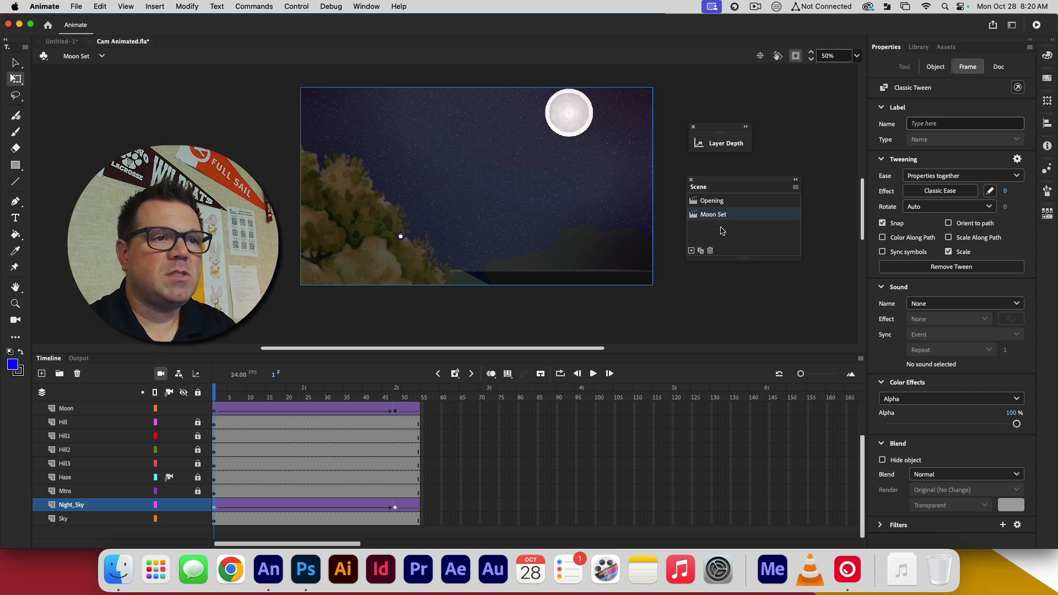
# Look at the Opening scene, return to Moon Set, duplicate that scene and name the copy Moon Set-Wide
pyautogui.click(712, 202)
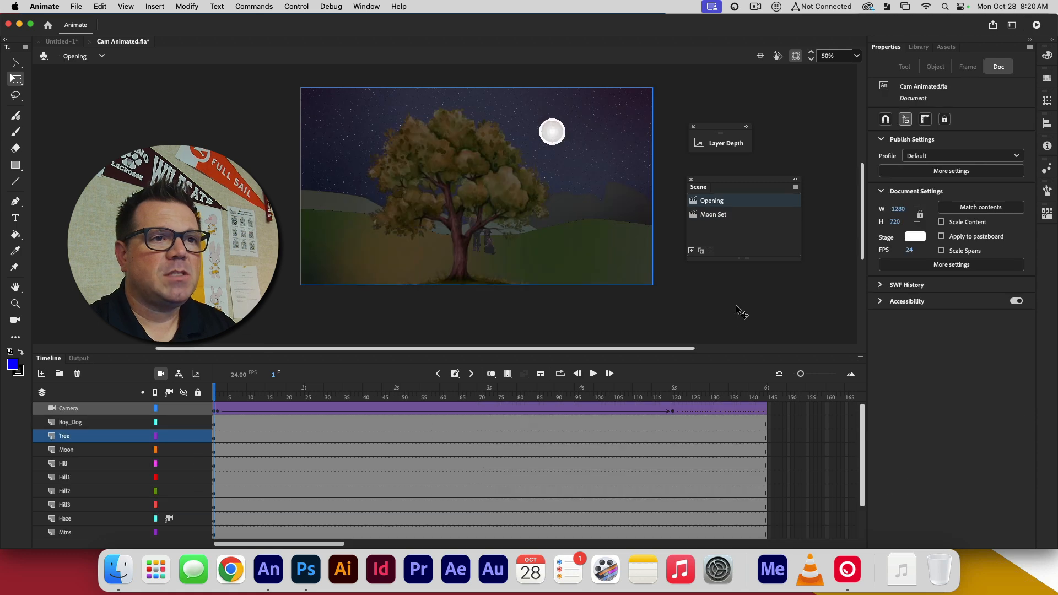
pyautogui.click(711, 215)
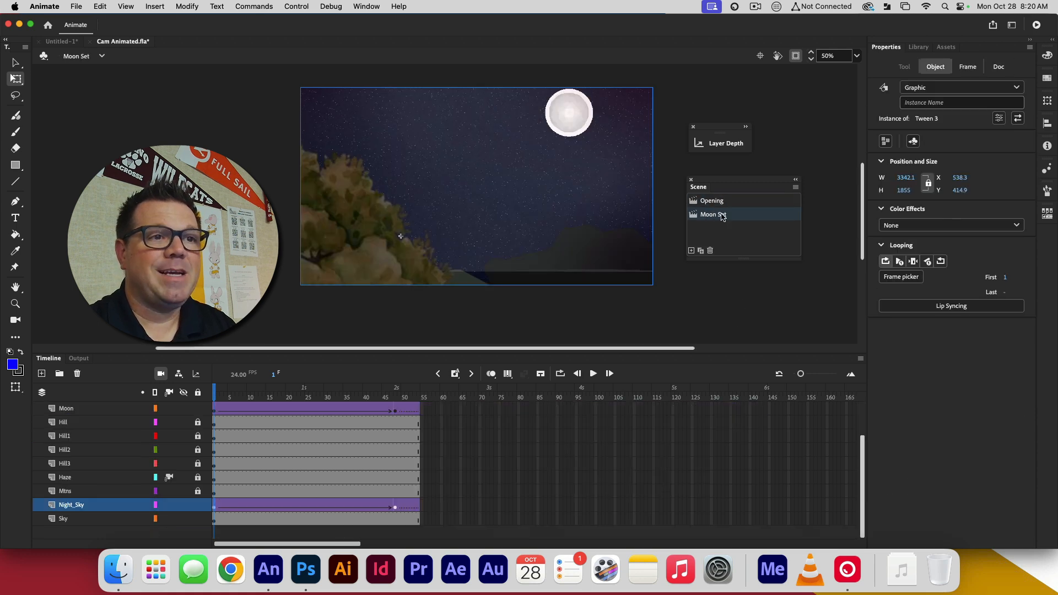
pyautogui.click(700, 251)
pyautogui.click(720, 230)
pyautogui.doubleClick(720, 230)
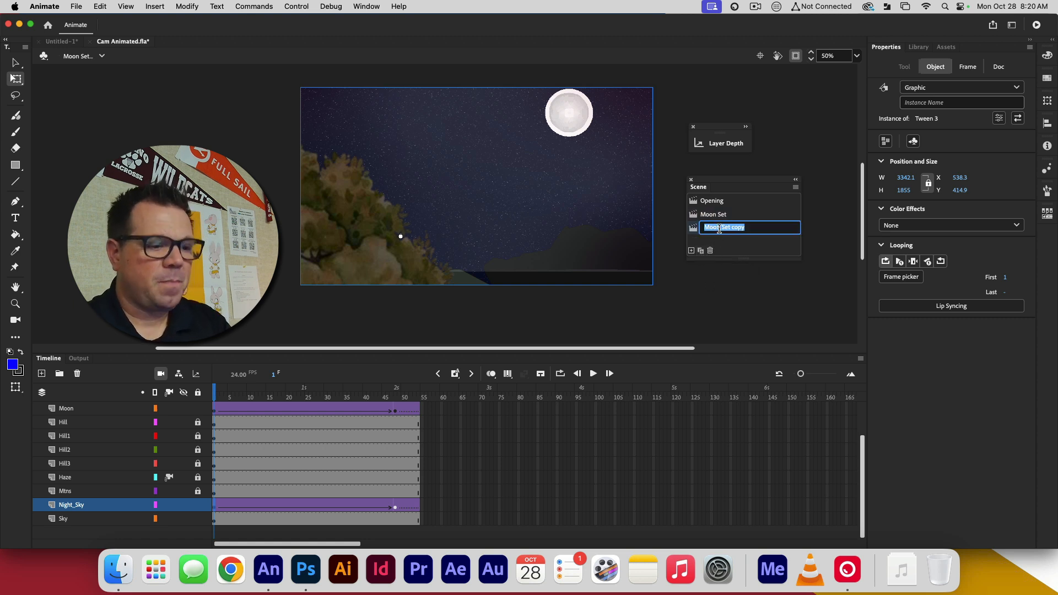
pyautogui.write('Mo')
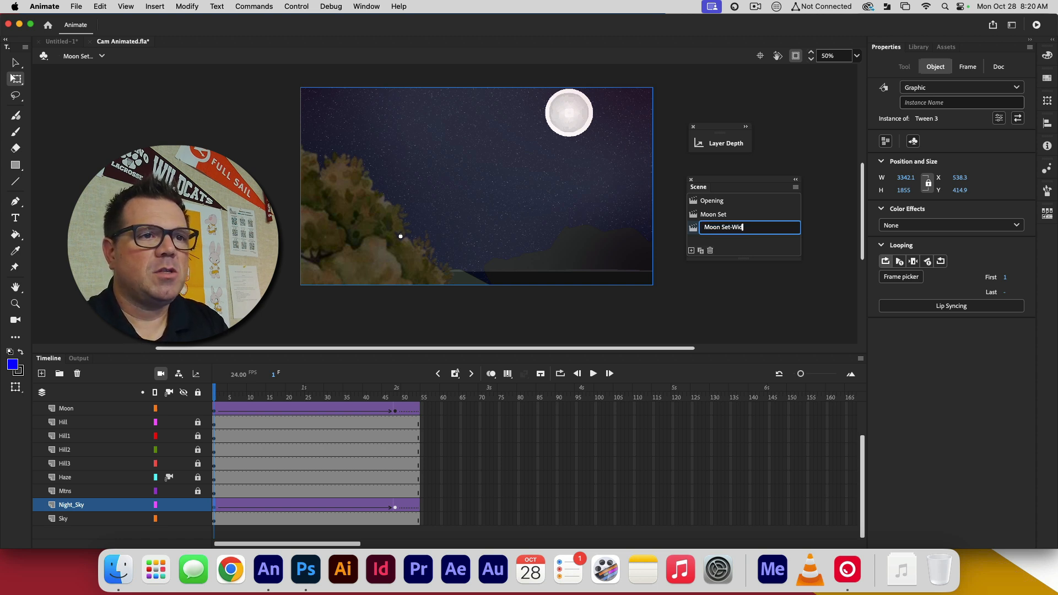
pyautogui.press('Return')
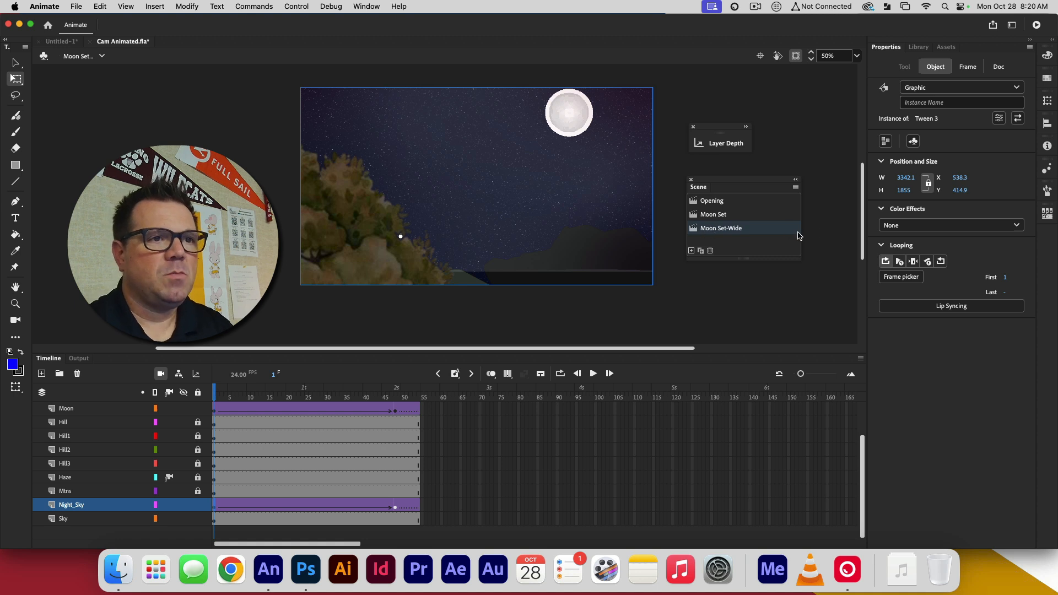
# Switch back to the Moon Set scene to review its timeline
pyautogui.click(706, 217)
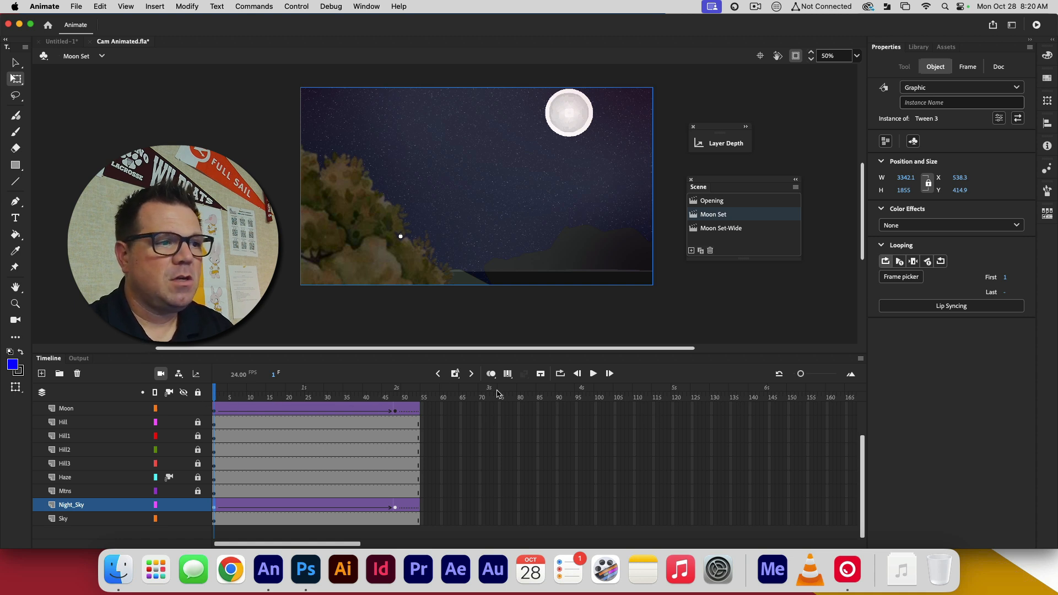
pyautogui.click(298, 398)
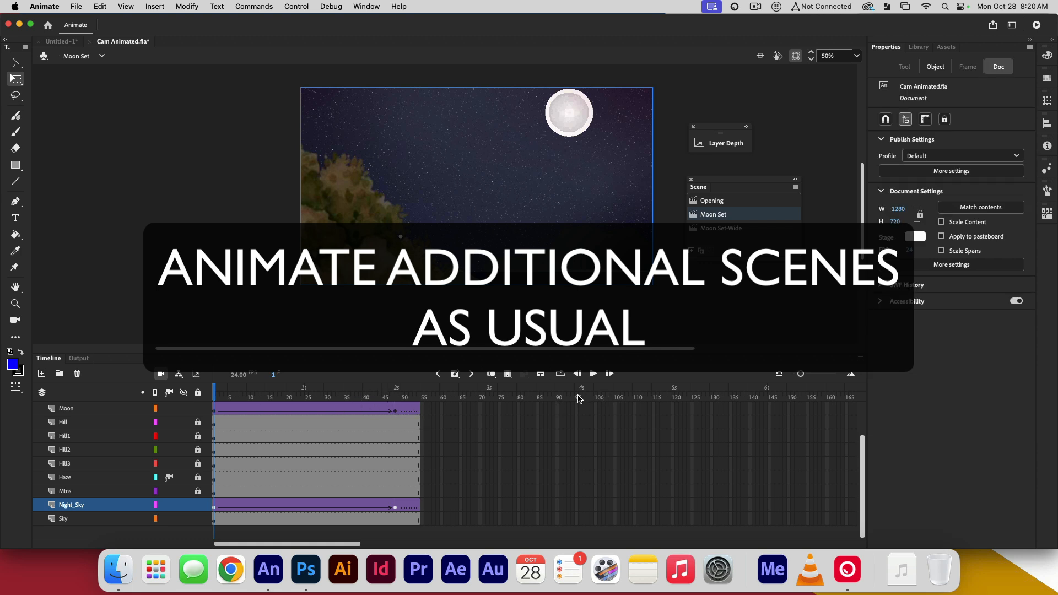
pyautogui.click(576, 504)
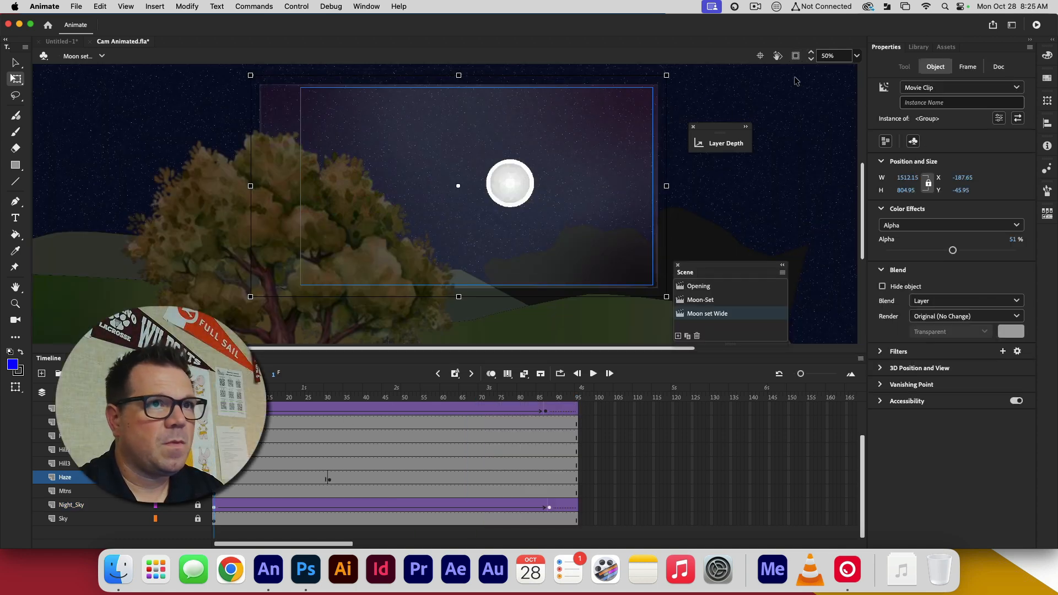
# Clip the content outside the stage and move the floating Scene window closer to Layer Depth
pyautogui.click(795, 56)
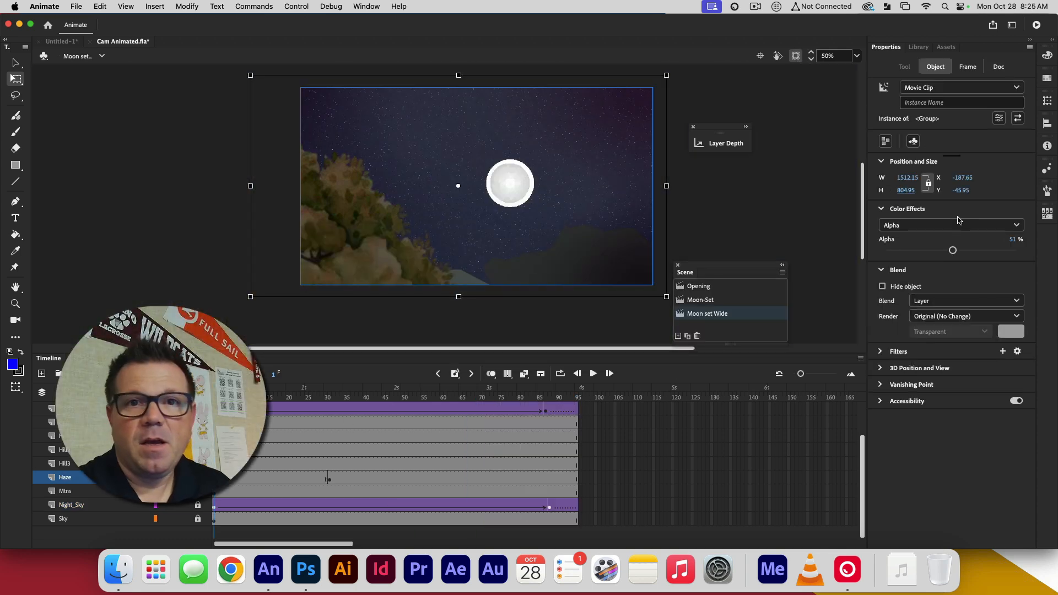
pyautogui.moveTo(746, 269); pyautogui.dragTo(760, 229)
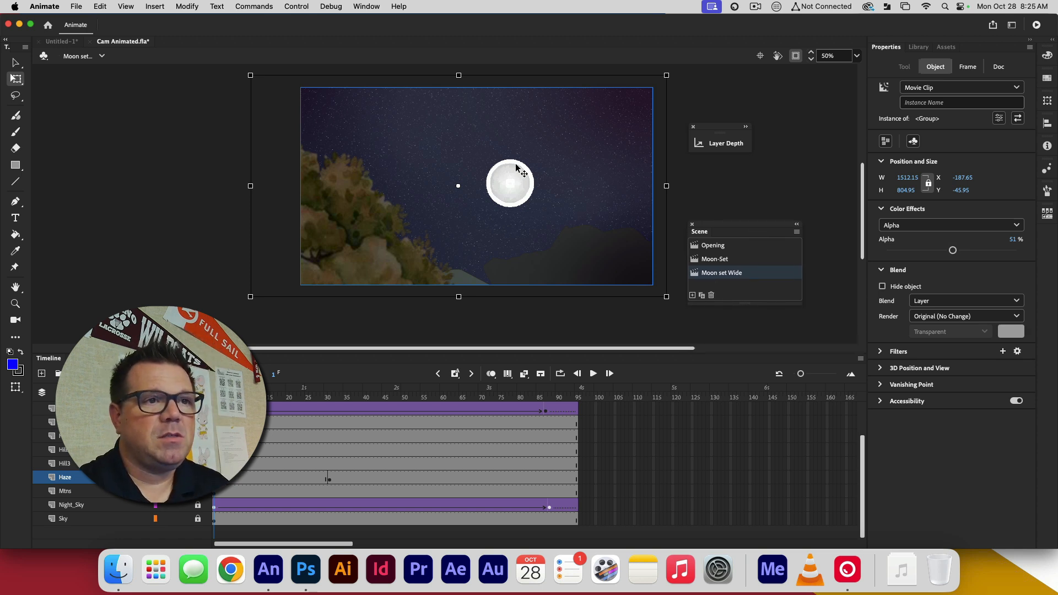
# Export the entire movie as an H.264 video at 1280 × 720 px, starting the Adobe Media Encoder render queue immediately
pyautogui.click(76, 6)
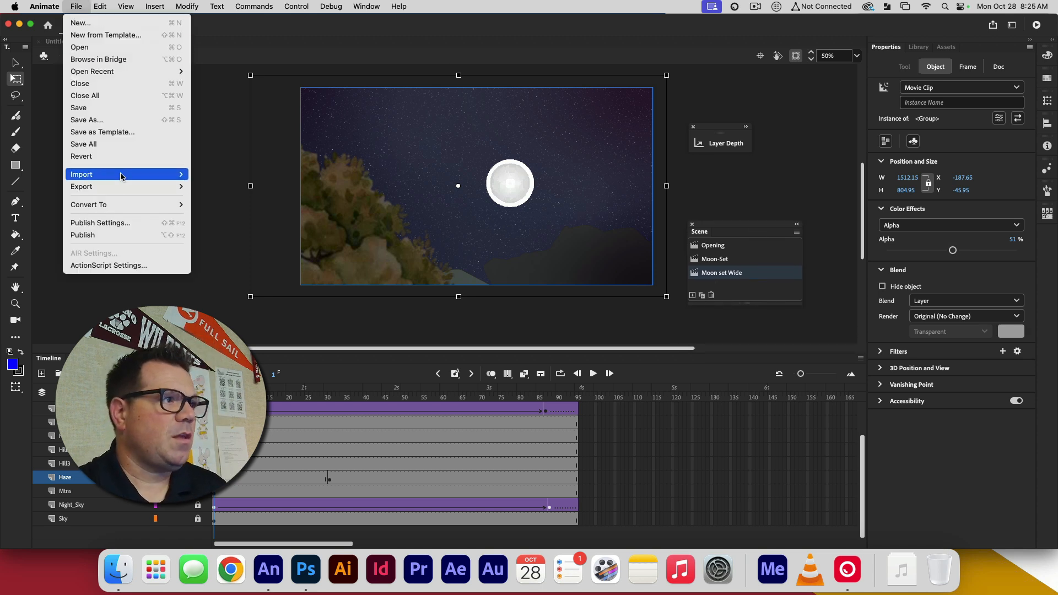
pyautogui.moveTo(124, 186)
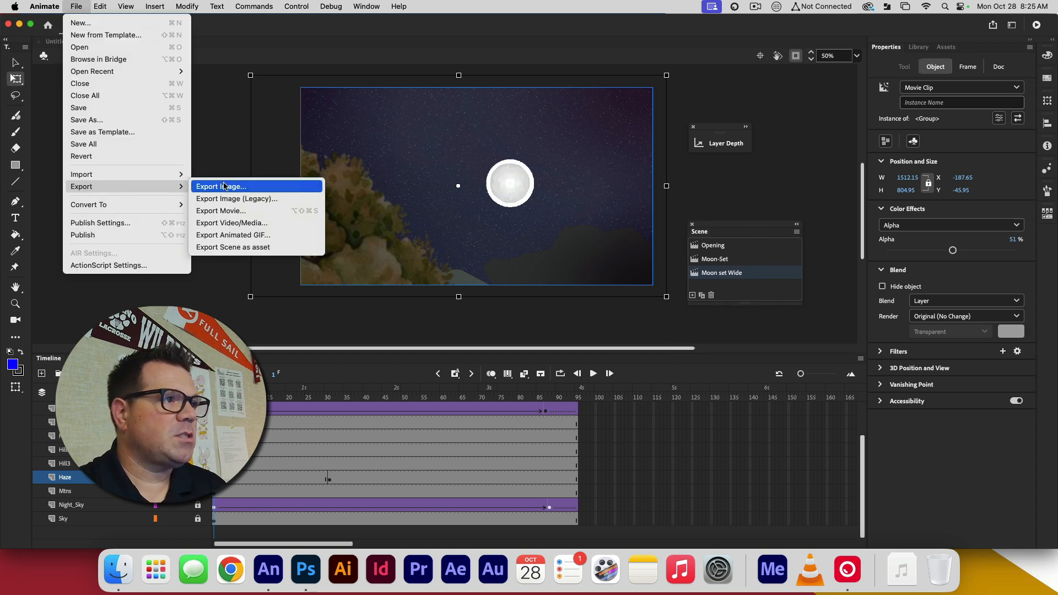
pyautogui.click(256, 225)
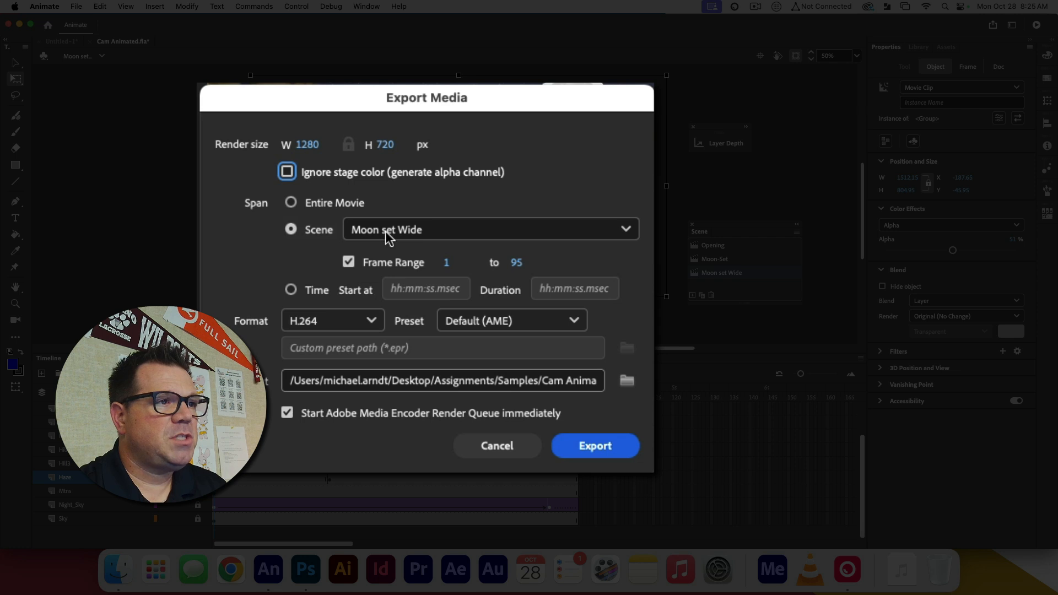
pyautogui.click(290, 204)
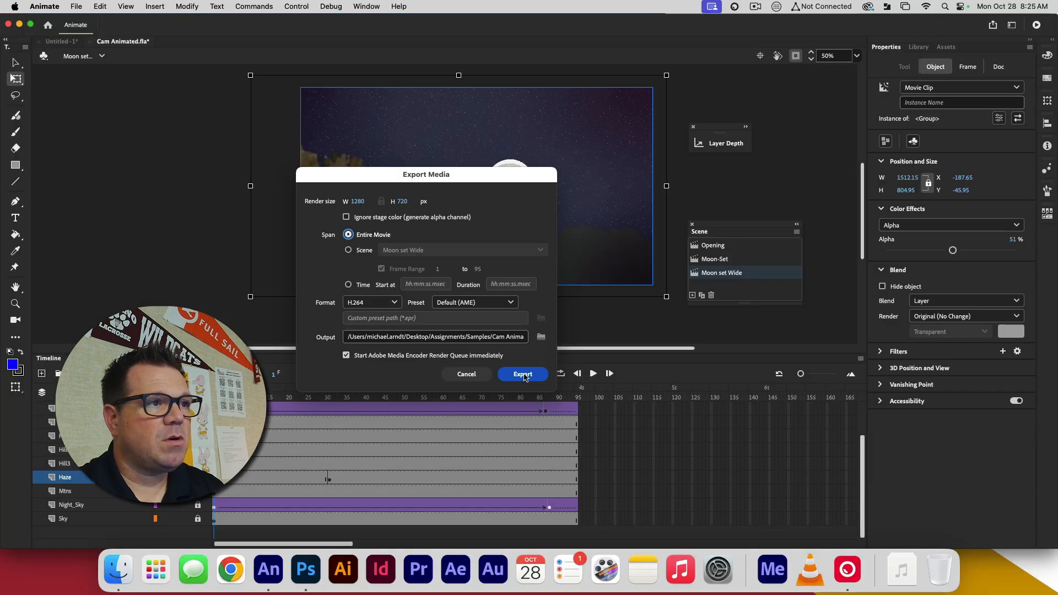
pyautogui.click(523, 374)
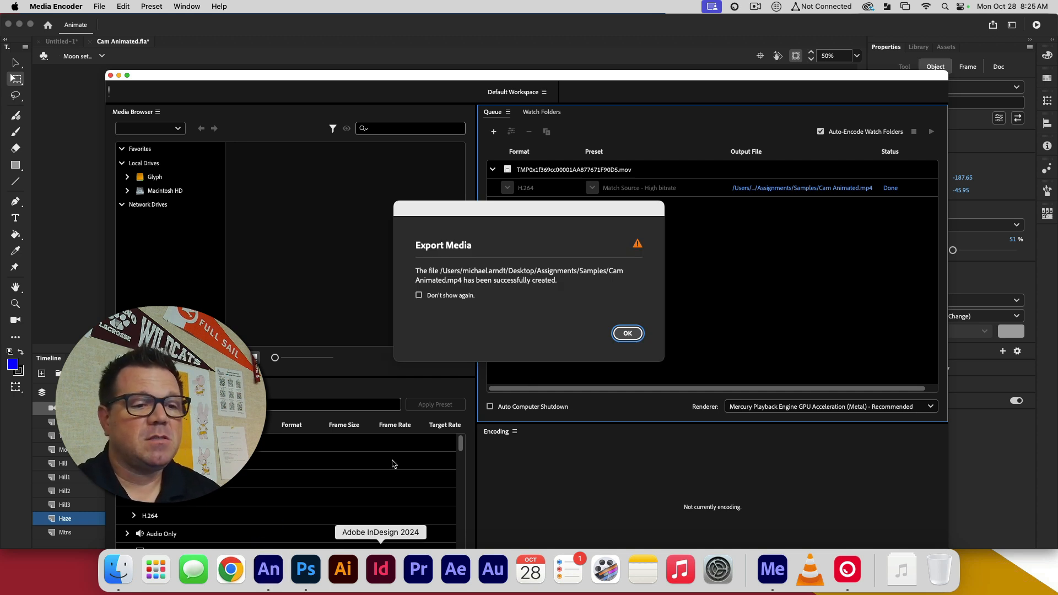
pyautogui.click(755, 6)
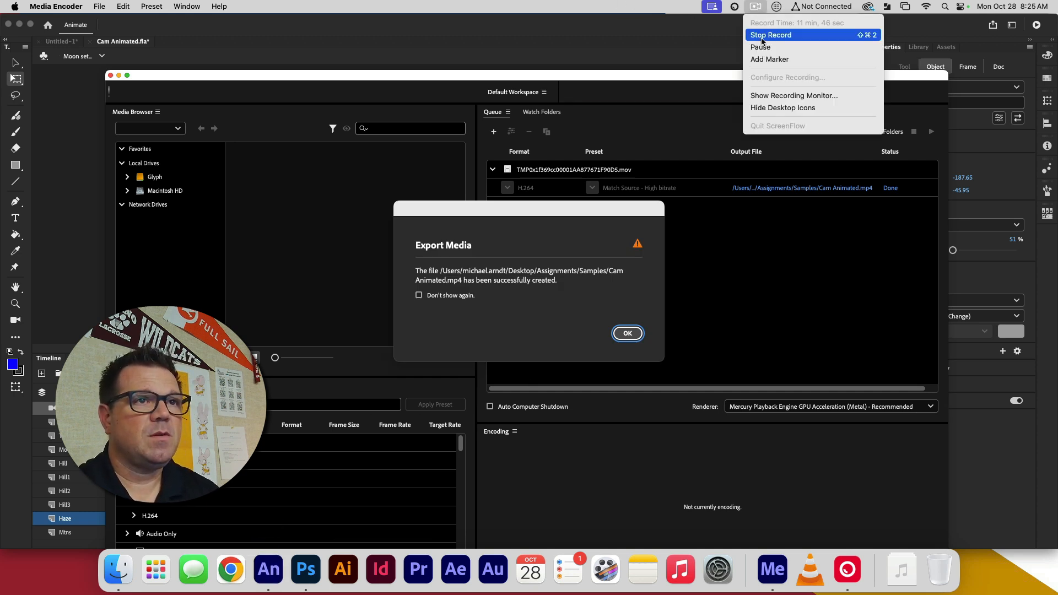